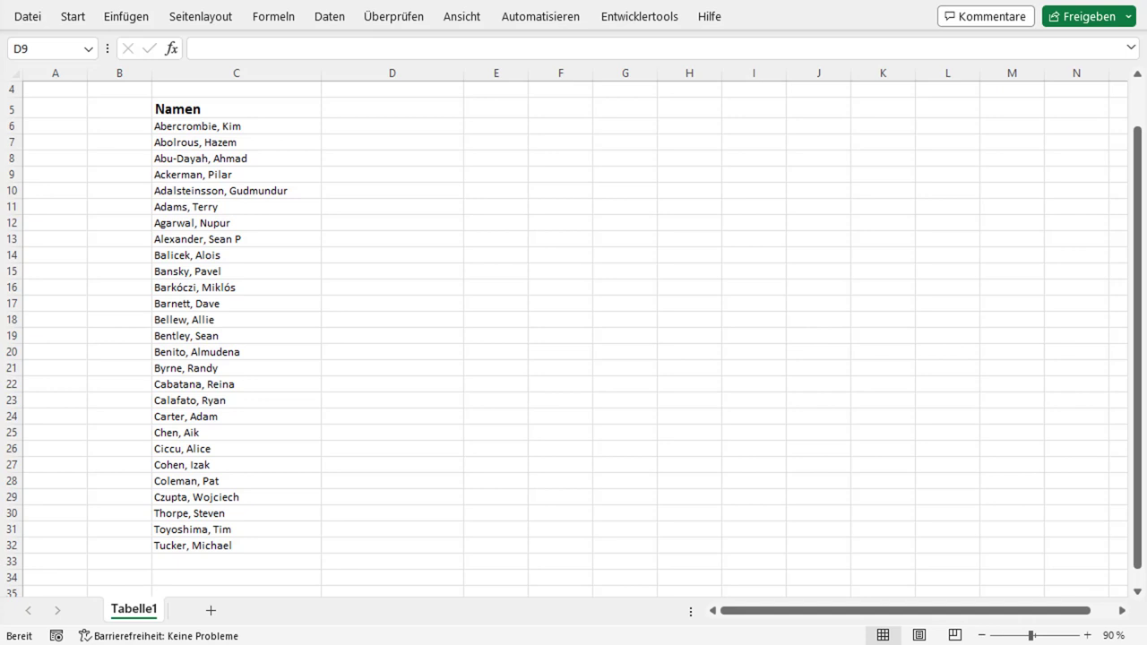
# Review the Namen header and the 27 names in column C, including the longest name.
pyautogui.click(292, 111)
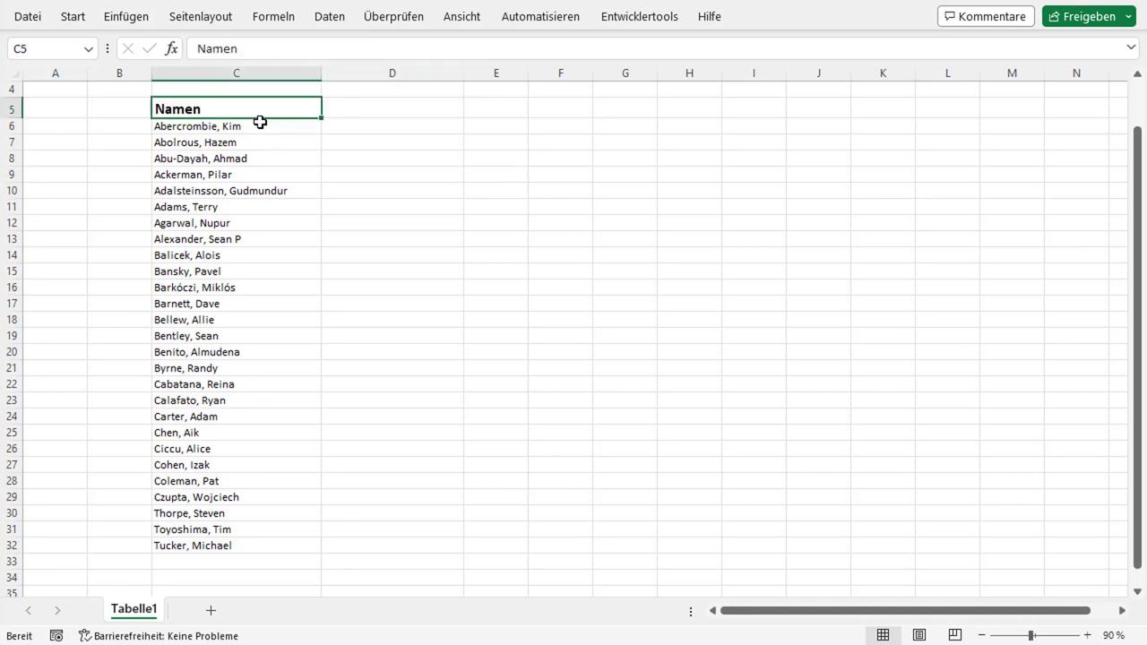
pyautogui.moveTo(246, 125); pyautogui.dragTo(242, 255)
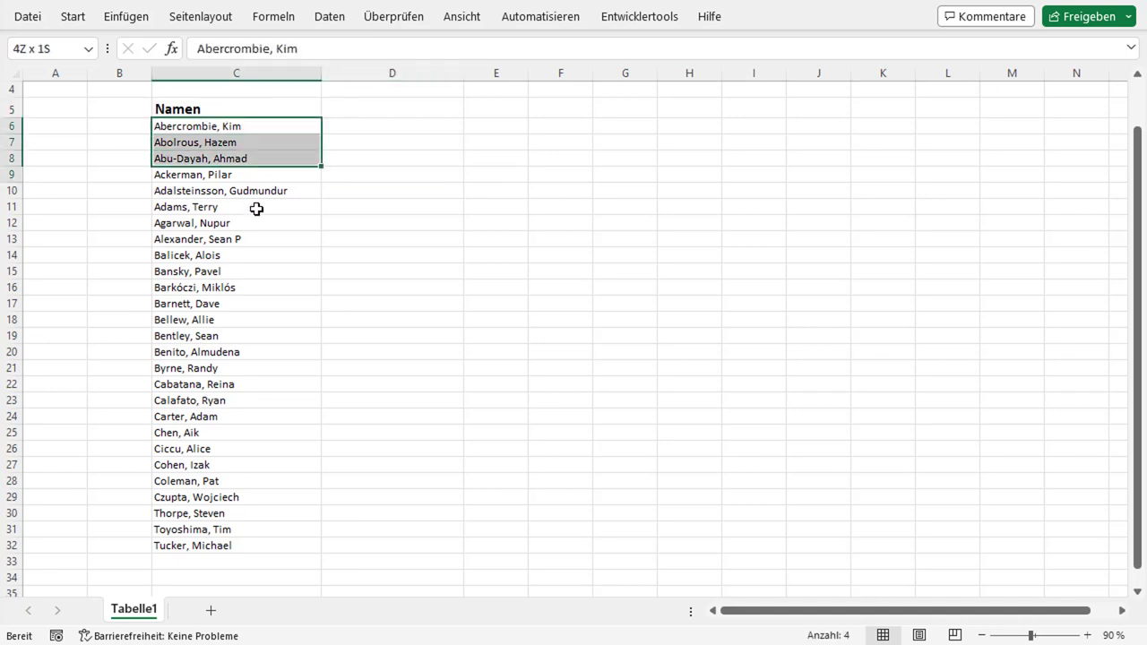
pyautogui.click(235, 158)
pyautogui.moveTo(238, 127); pyautogui.dragTo(241, 549)
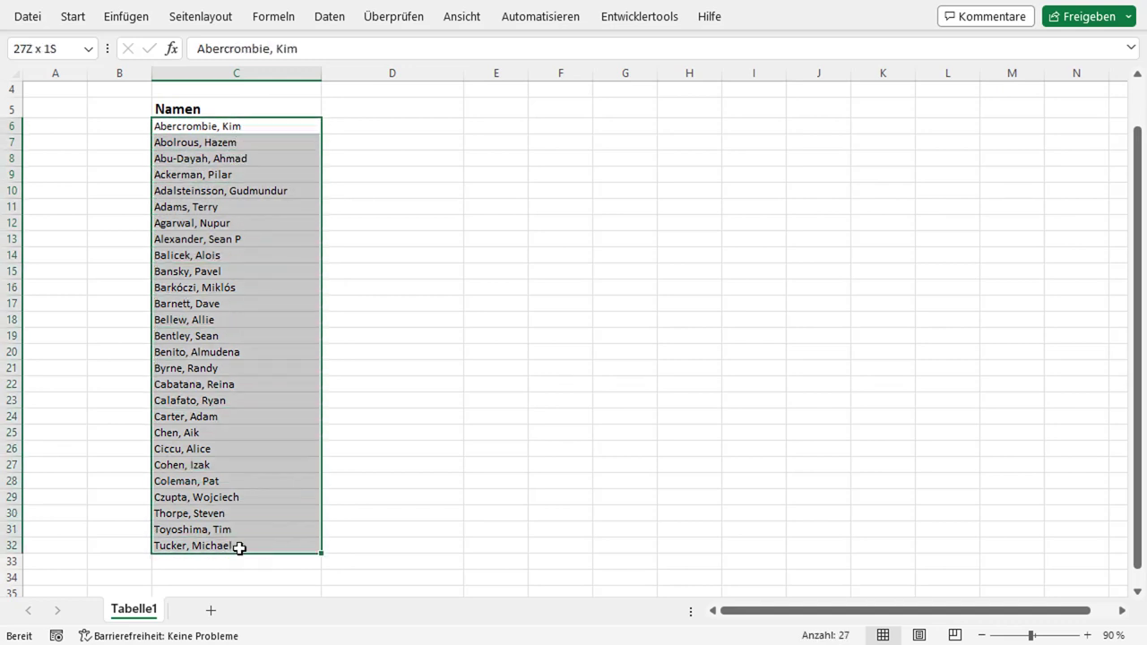
pyautogui.click(204, 108)
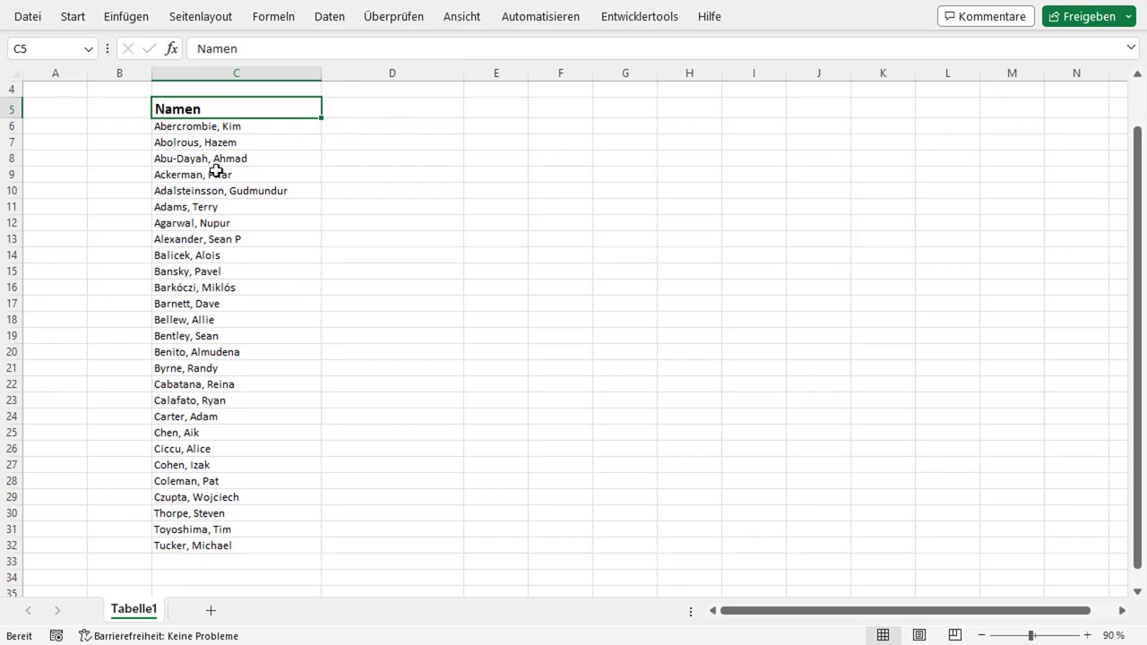
pyautogui.click(220, 142)
pyautogui.click(220, 190)
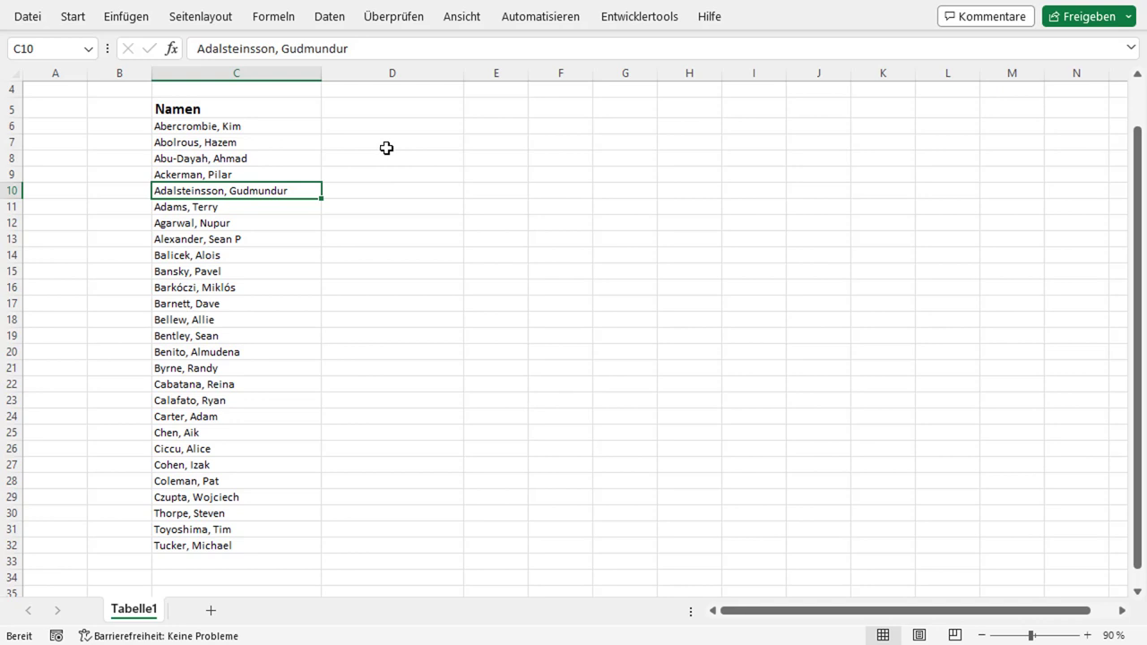
# Enter the header 'Sortierung' in D5.
pyautogui.click(388, 127)
pyautogui.click(390, 109)
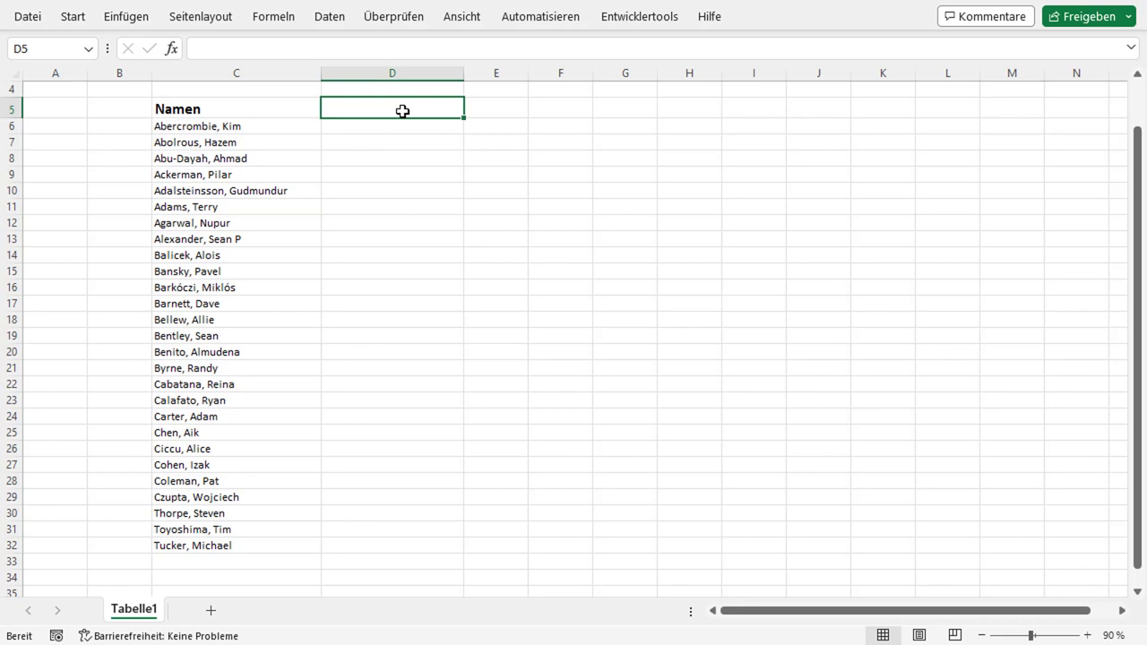
pyautogui.write('Sortierung')
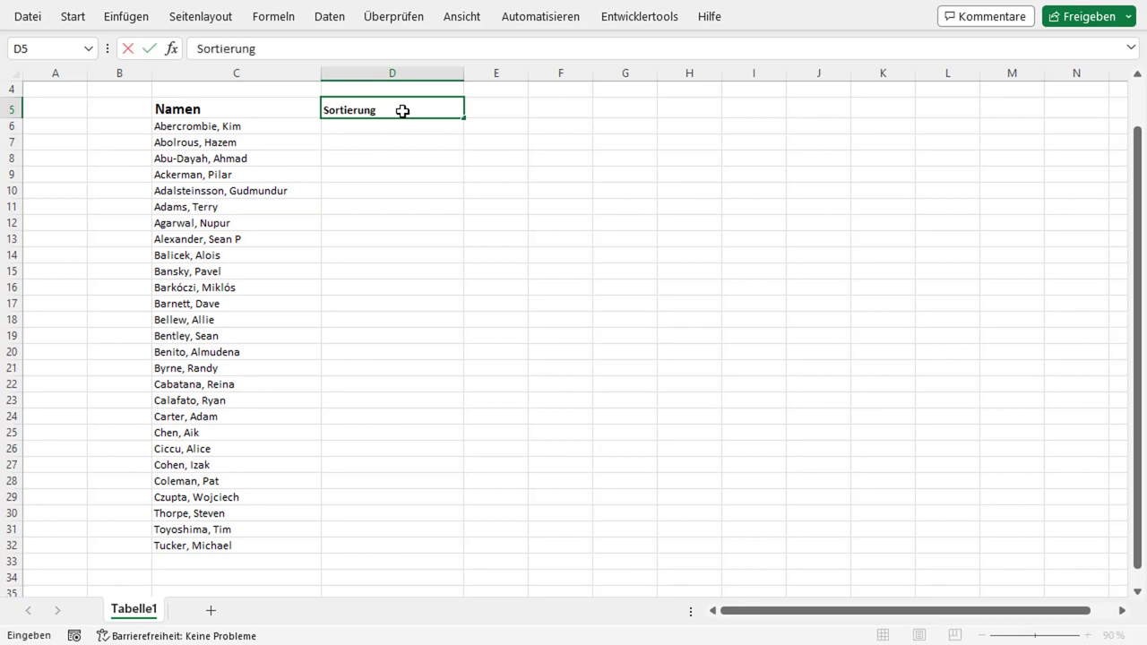
pyautogui.press('Return')
# Copy the Namen header formatting onto D5, re-enter 'Sortierung', and start the D6 formula with =SO.
pyautogui.click(269, 104)
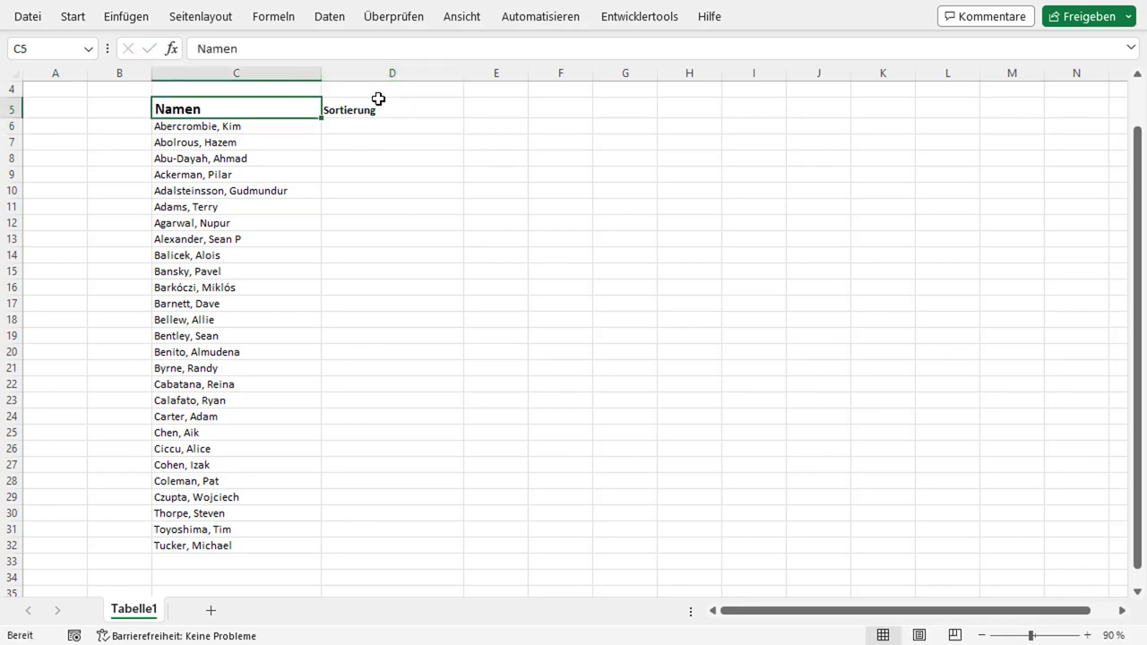
pyautogui.hotkey('ctrl', 'c')
pyautogui.click(394, 110)
pyautogui.hotkey('ctrl', 'v')
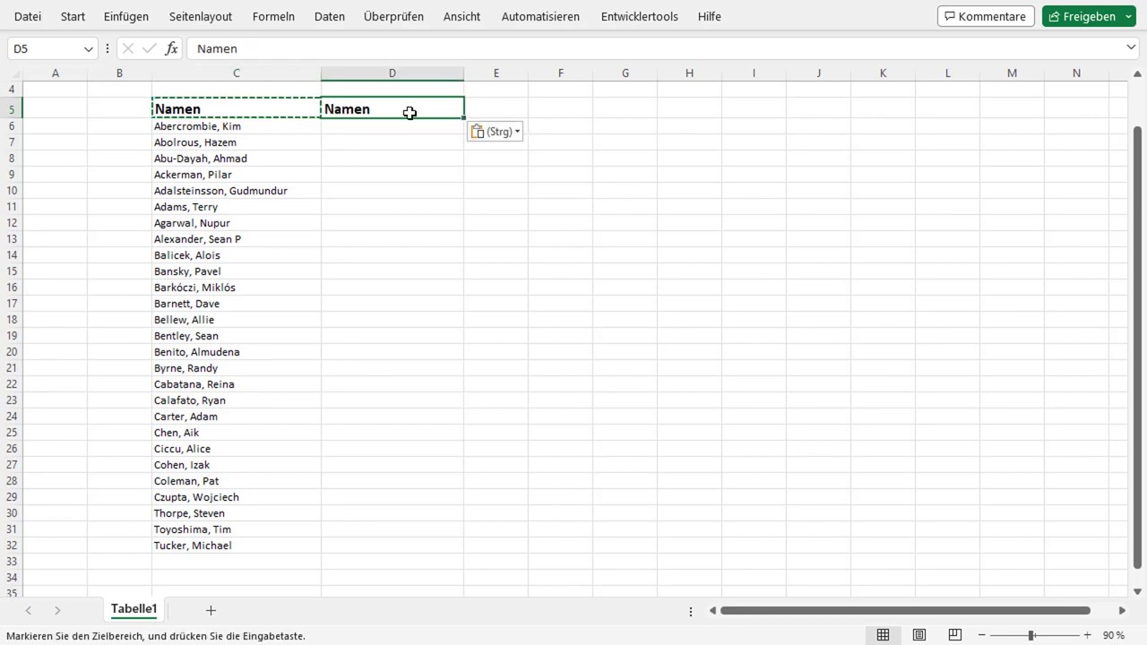
pyautogui.write('Sortierung')
pyautogui.press('Return')
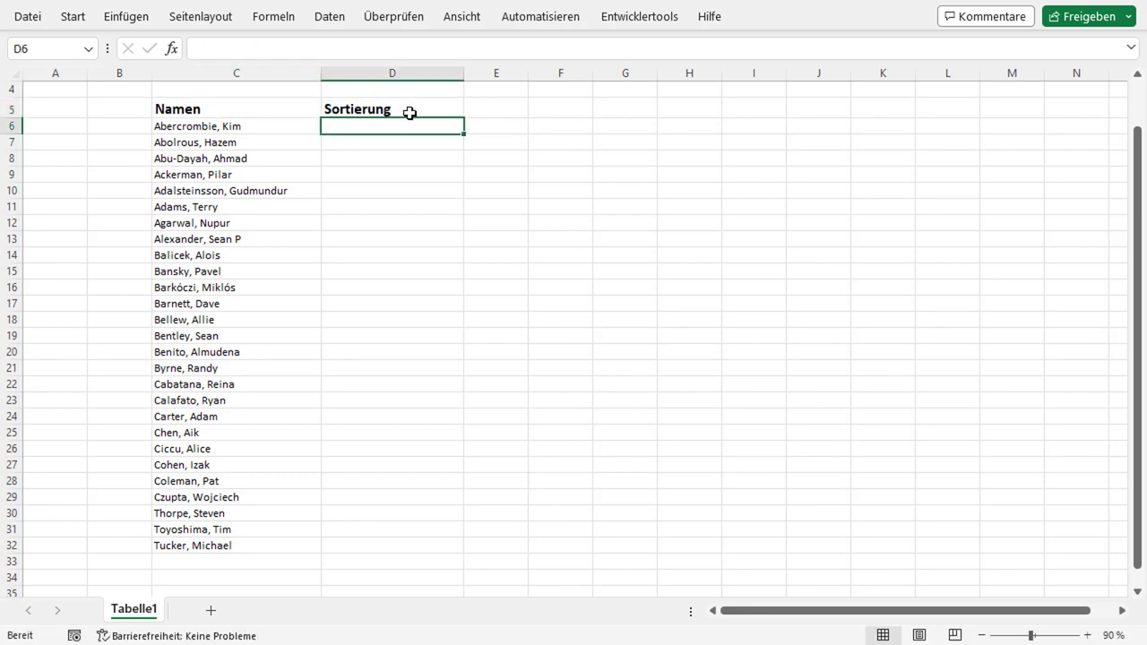
pyautogui.write('=')
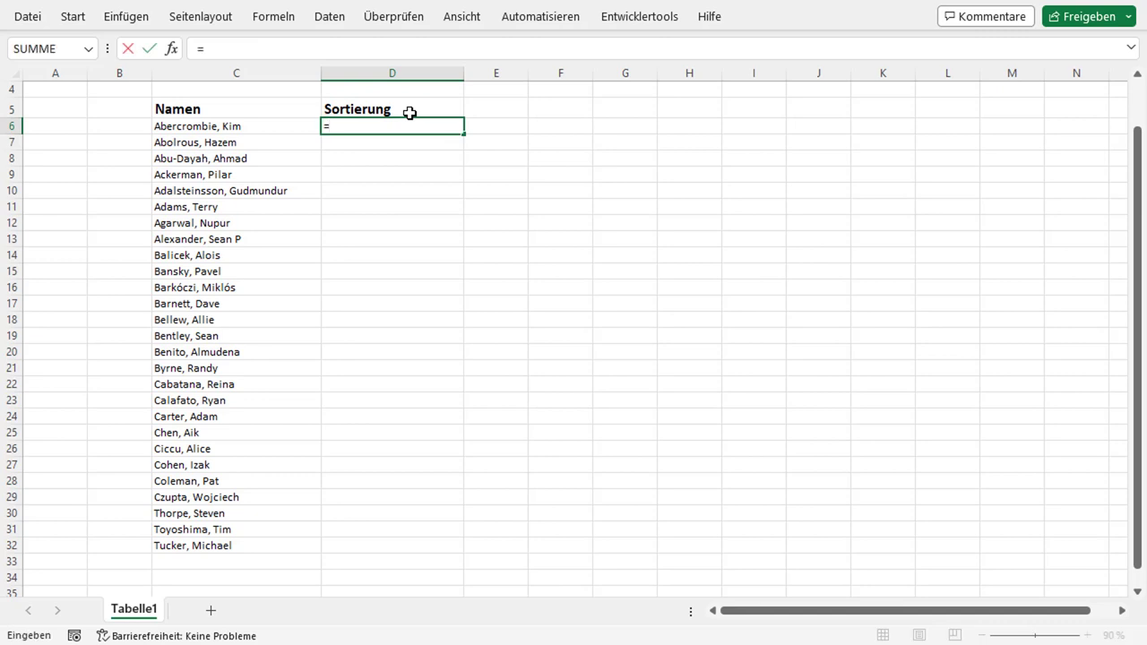
pyautogui.write('SO')
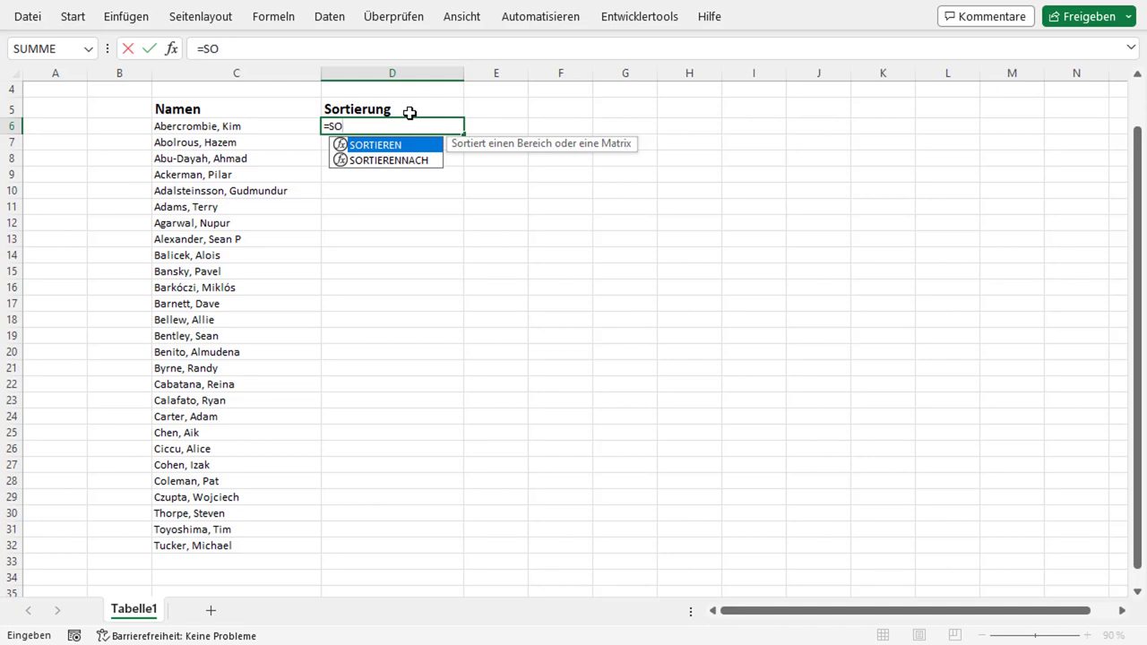
# Insert SORTIERENNACH in D6 with C6:C32 as the range to sort.
pyautogui.press('Down')
pyautogui.press('Tab')
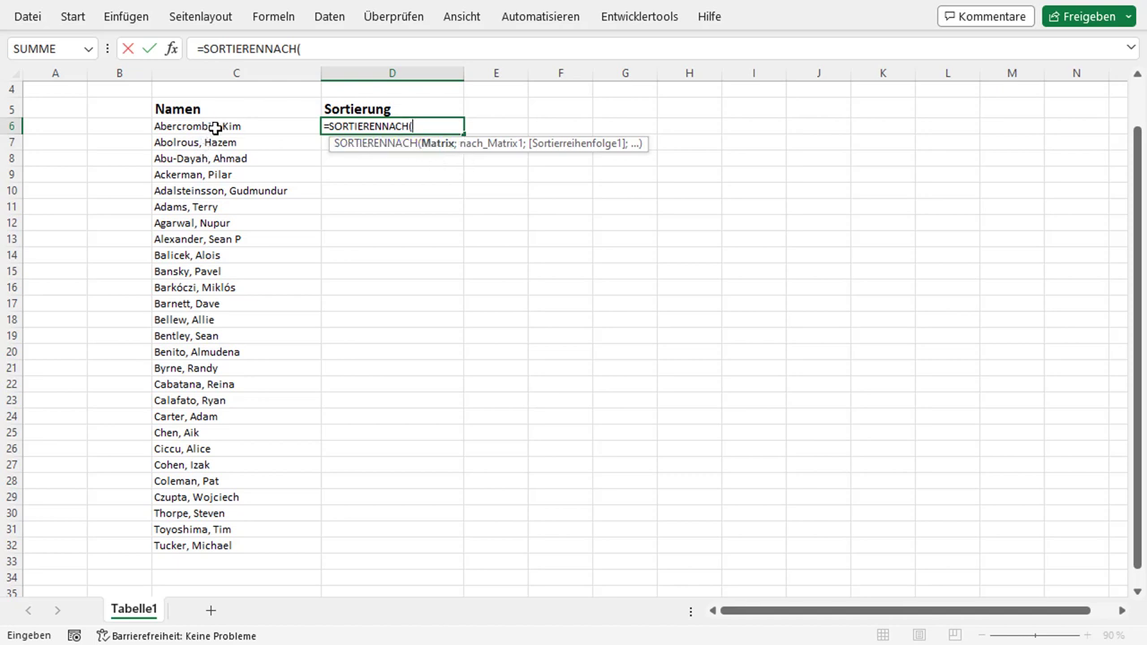
pyautogui.moveTo(215, 126); pyautogui.dragTo(236, 545)
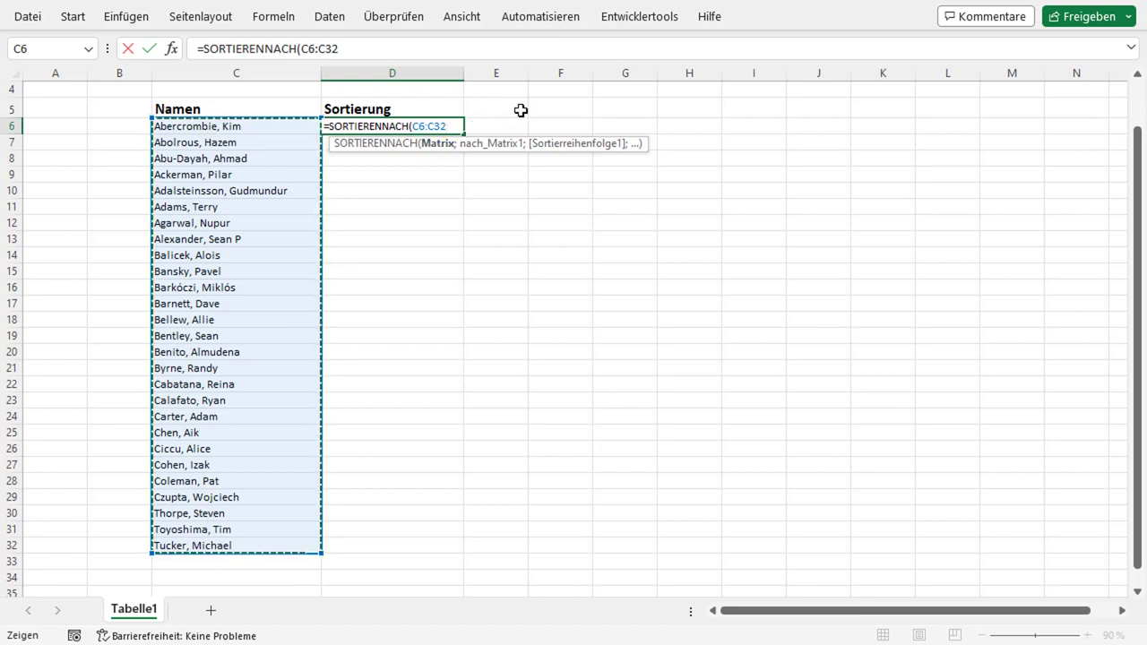
# Add LÄNGE(C6:C32) as the sort key and 1 for ascending order, then commit the formula.
pyautogui.write(';')
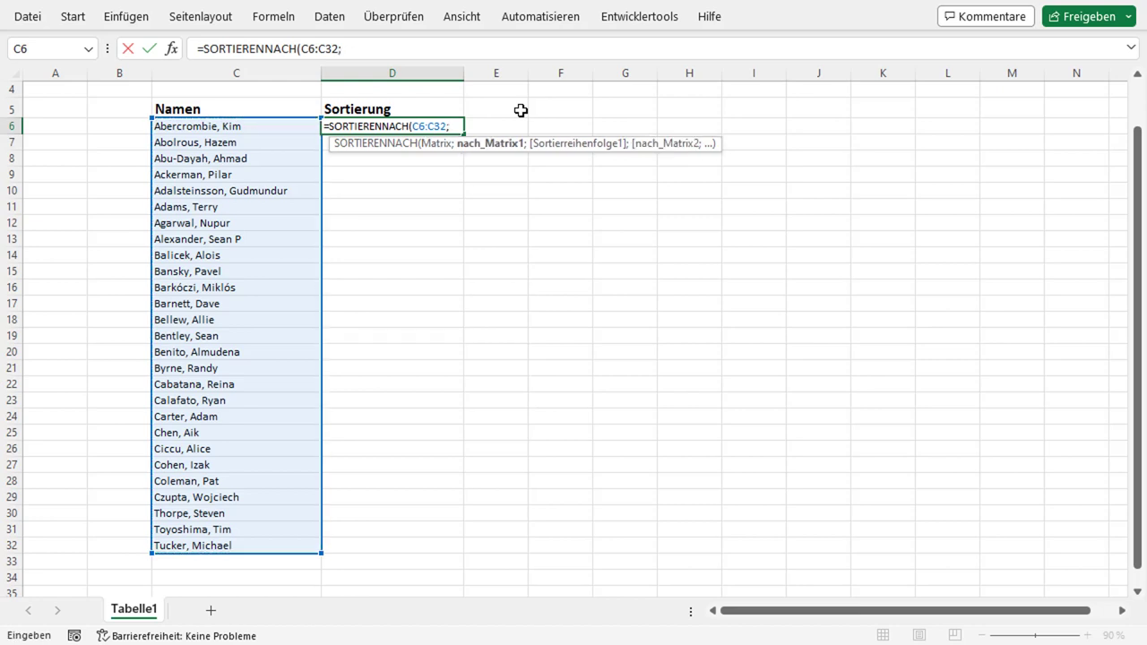
pyautogui.write('LEN')
pyautogui.press('BackSpace')
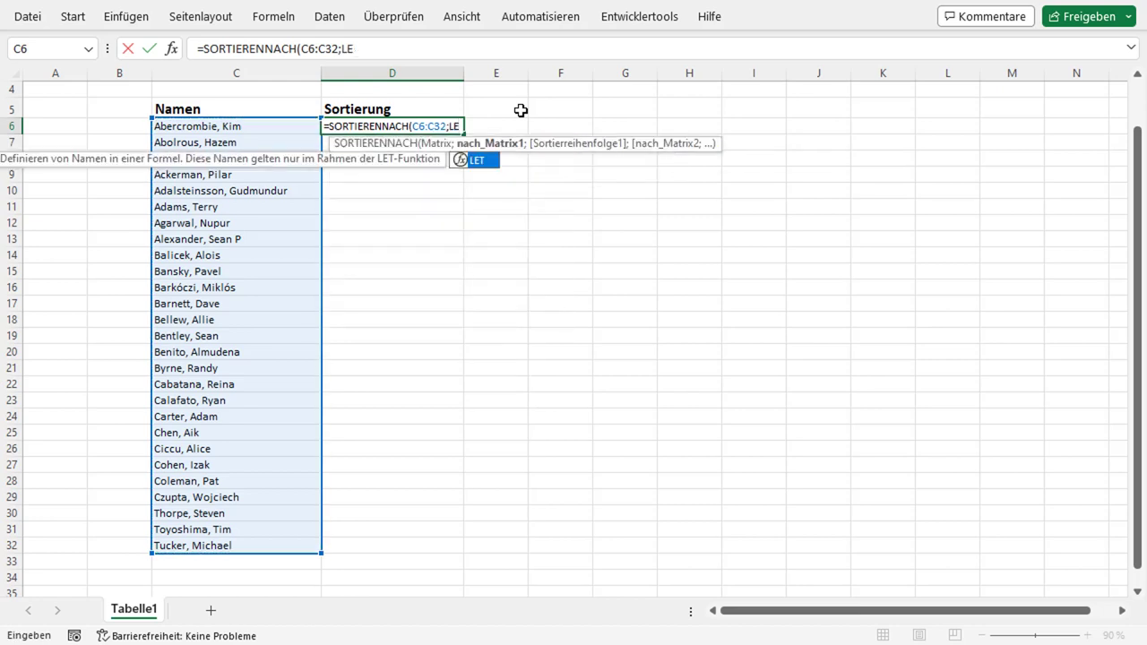
pyautogui.write('ÄN')
pyautogui.press('Tab')
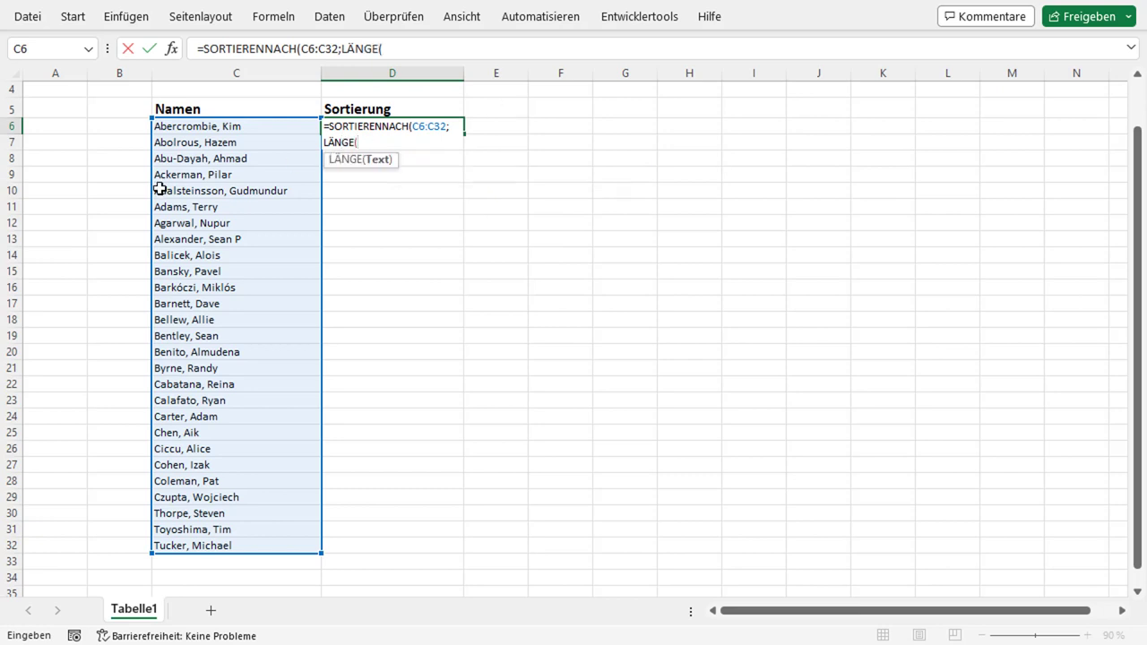
pyautogui.moveTo(218, 128)
pyautogui.mouseDown()
pyautogui.moveTo(217, 560)
pyautogui.moveTo(216, 546)
pyautogui.mouseUp()
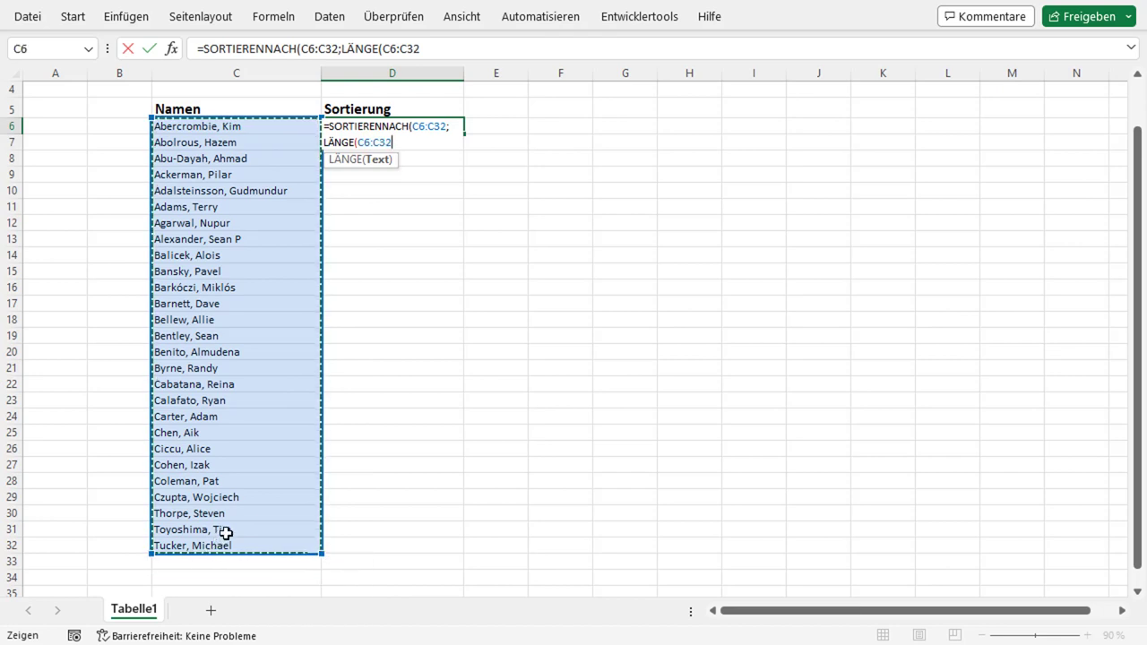
pyautogui.write(')')
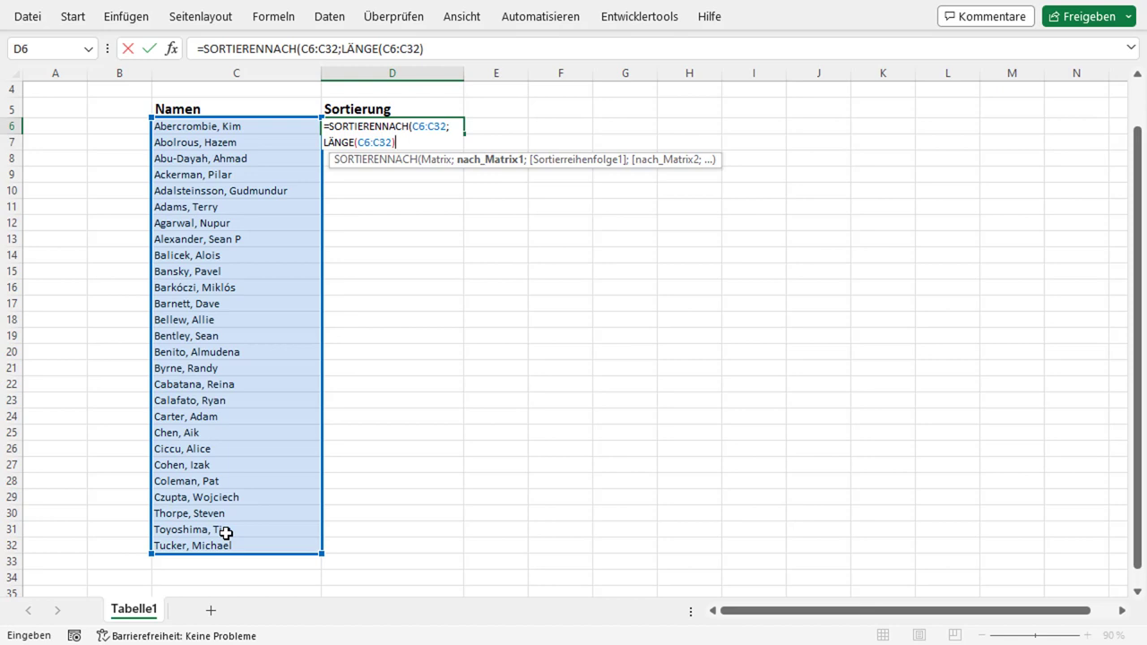
pyautogui.write(';')
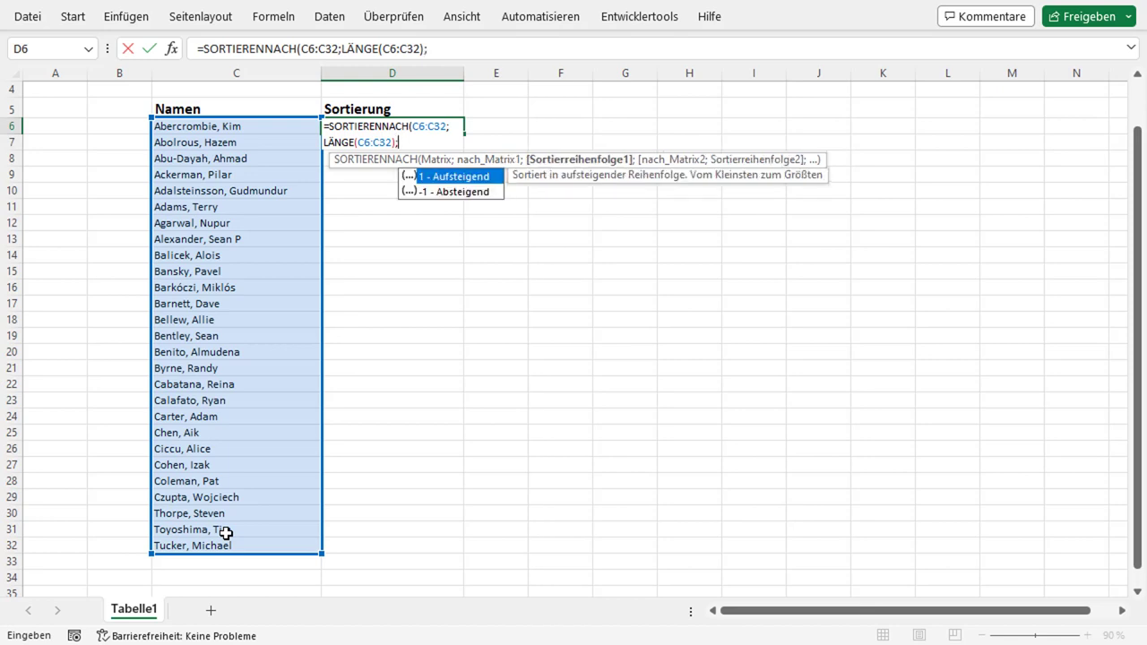
pyautogui.press('Down')
pyautogui.press('Up')
pyautogui.write('1)')
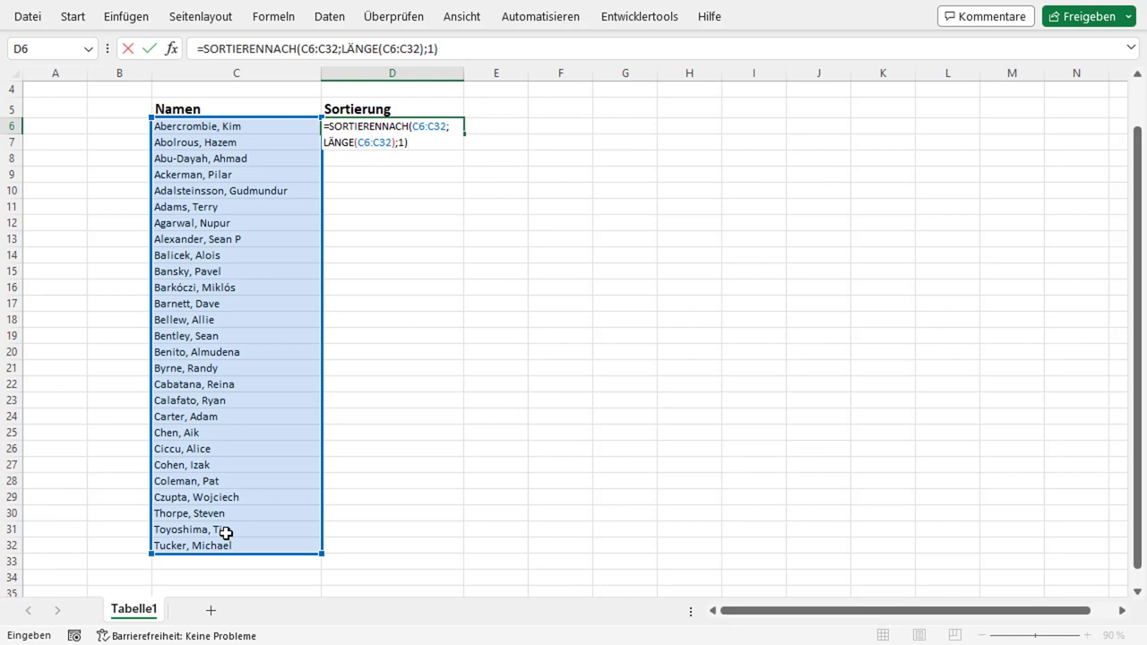
pyautogui.press('Return')
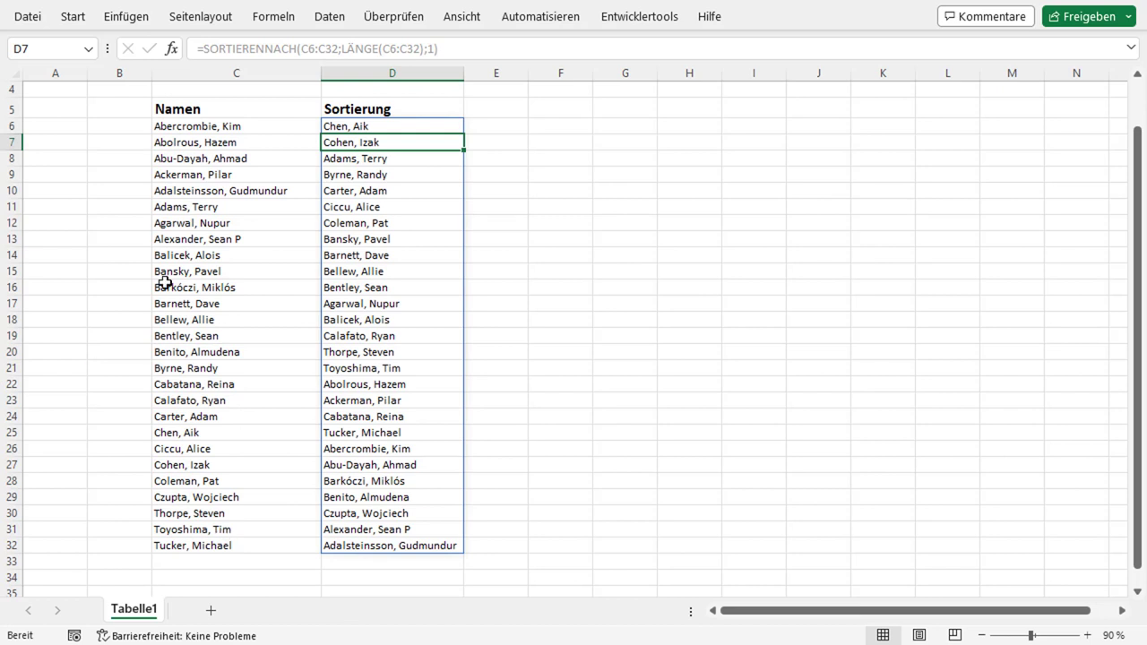
# Check the spilled list's end near D32, then open D6's =SORTIERENNACH formula for editing.
pyautogui.click(389, 128)
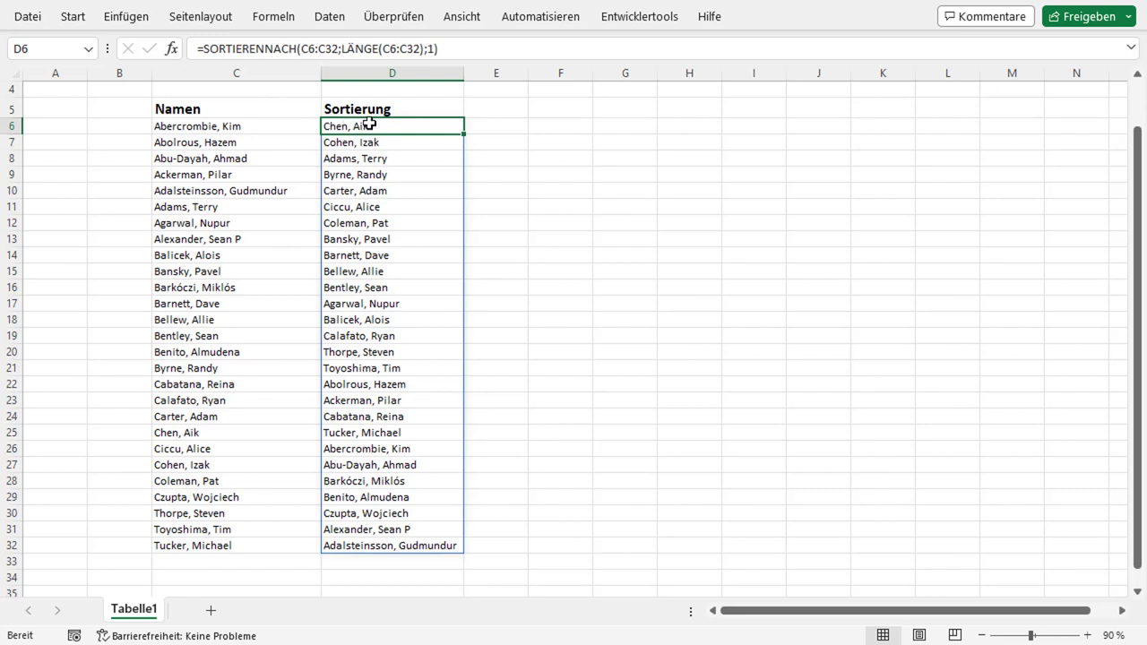
pyautogui.click(412, 558)
pyautogui.click(428, 542)
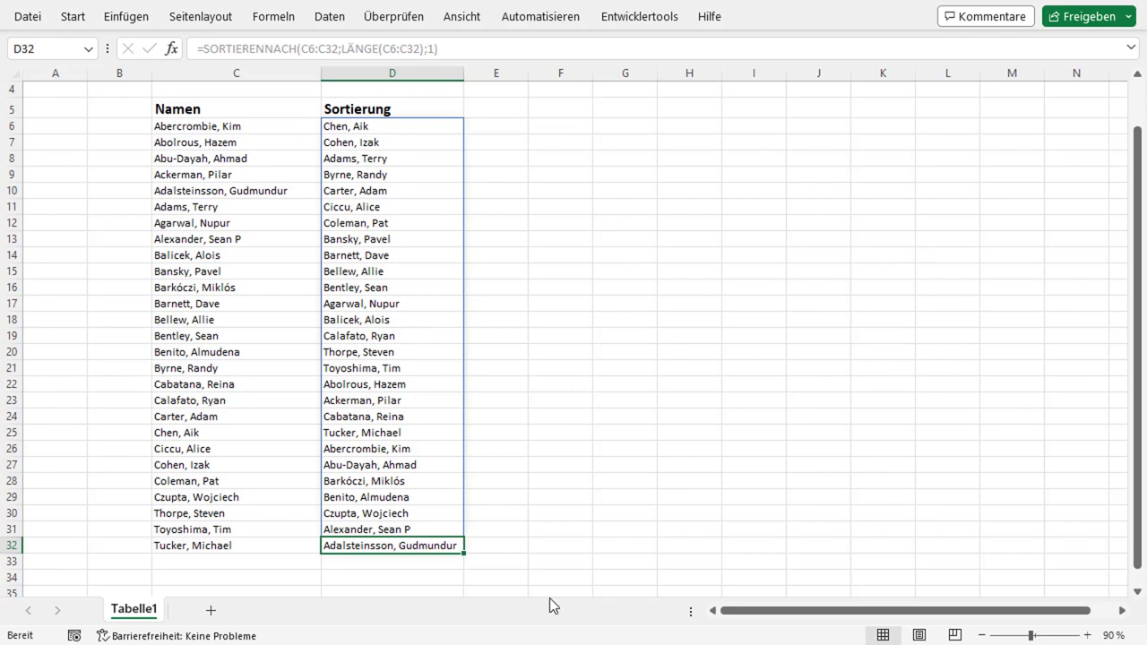
pyautogui.click(388, 128)
pyautogui.click(334, 49)
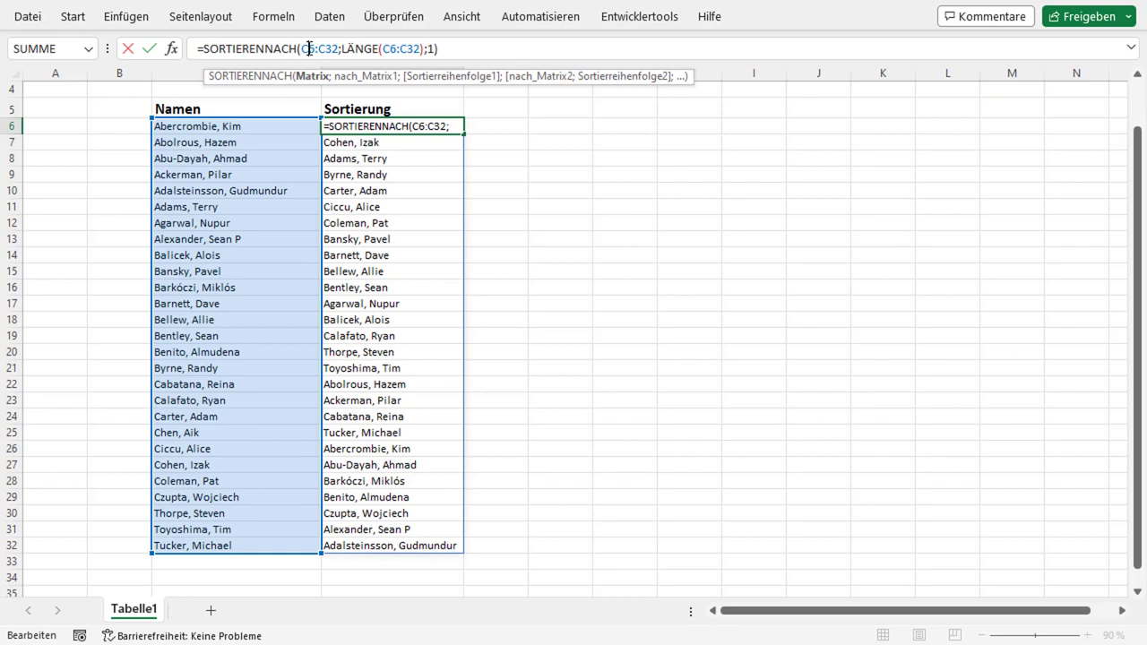
# Inspect the LÄNGE(C6:C32) criterion and the order argument 1, then confirm the formula unchanged.
pyautogui.click(364, 48)
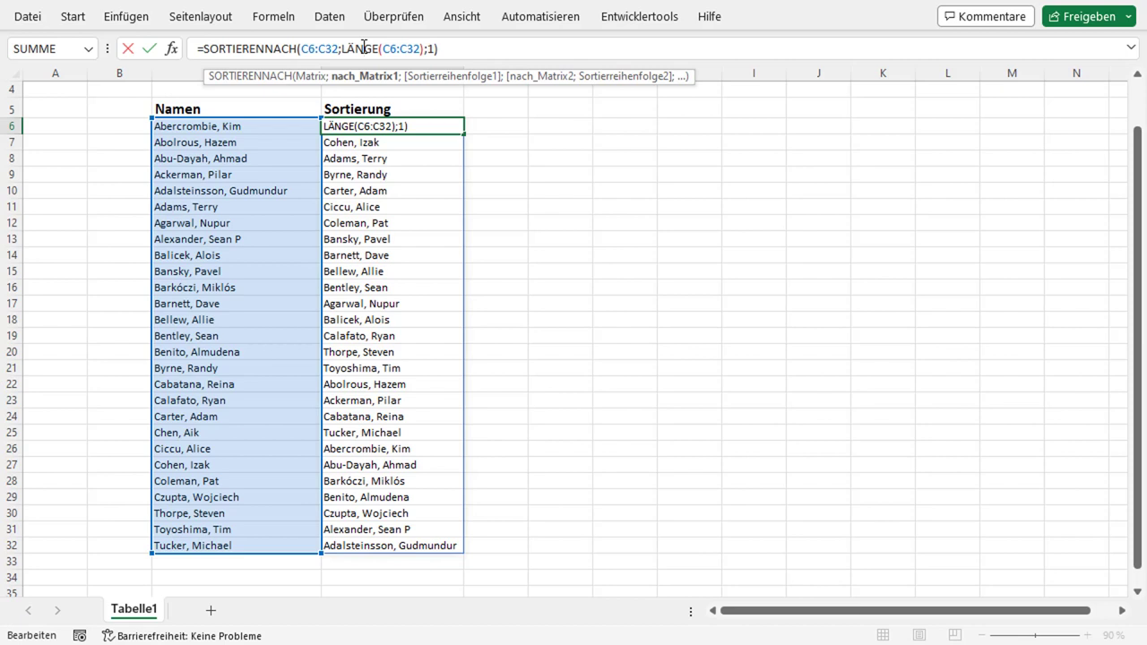
pyautogui.click(428, 48)
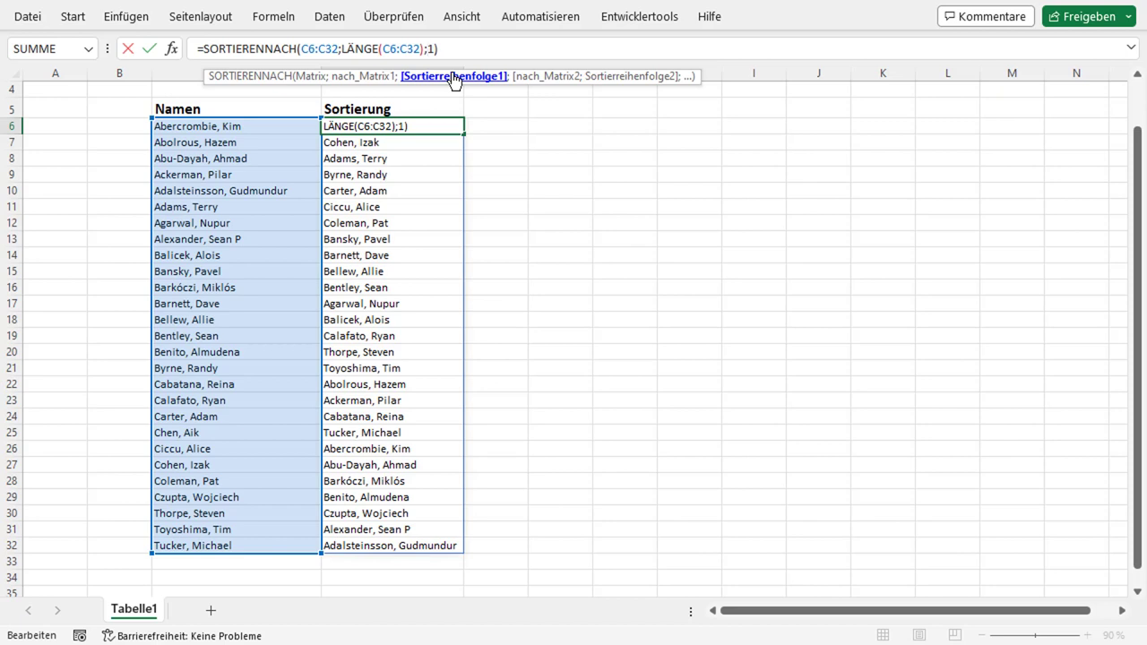
pyautogui.hotkey('ctrl', 'Return')
# Try deleting a spilled cell, dismiss the warning, check other spilled cells, and reopen D6's formula.
pyautogui.click(379, 271)
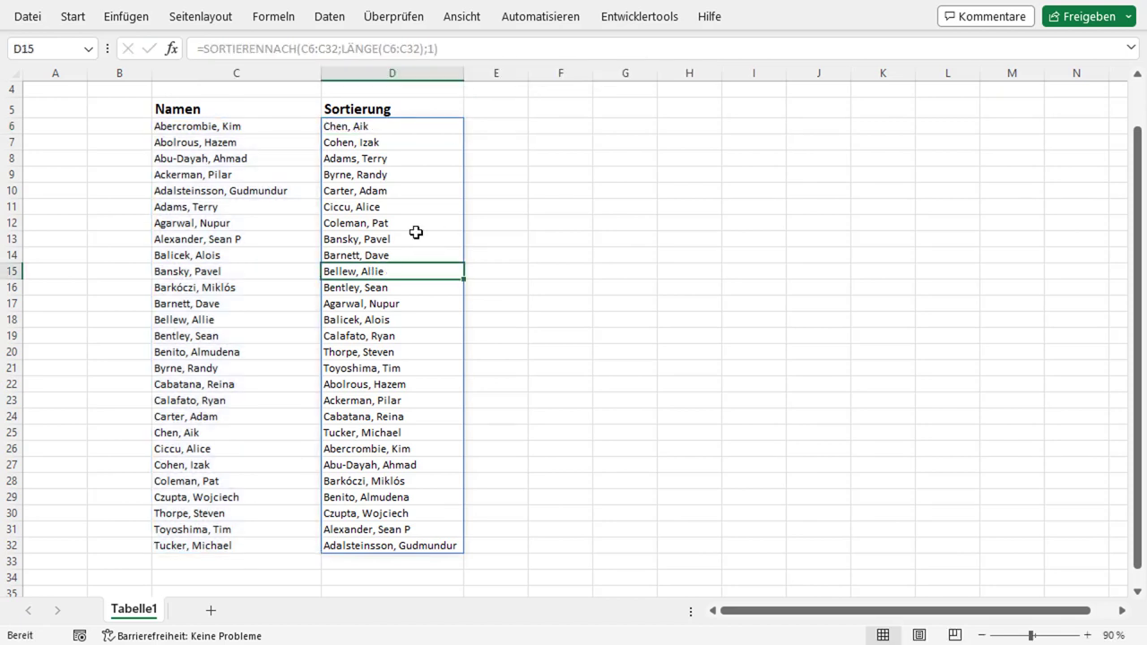
pyautogui.press('Delete')
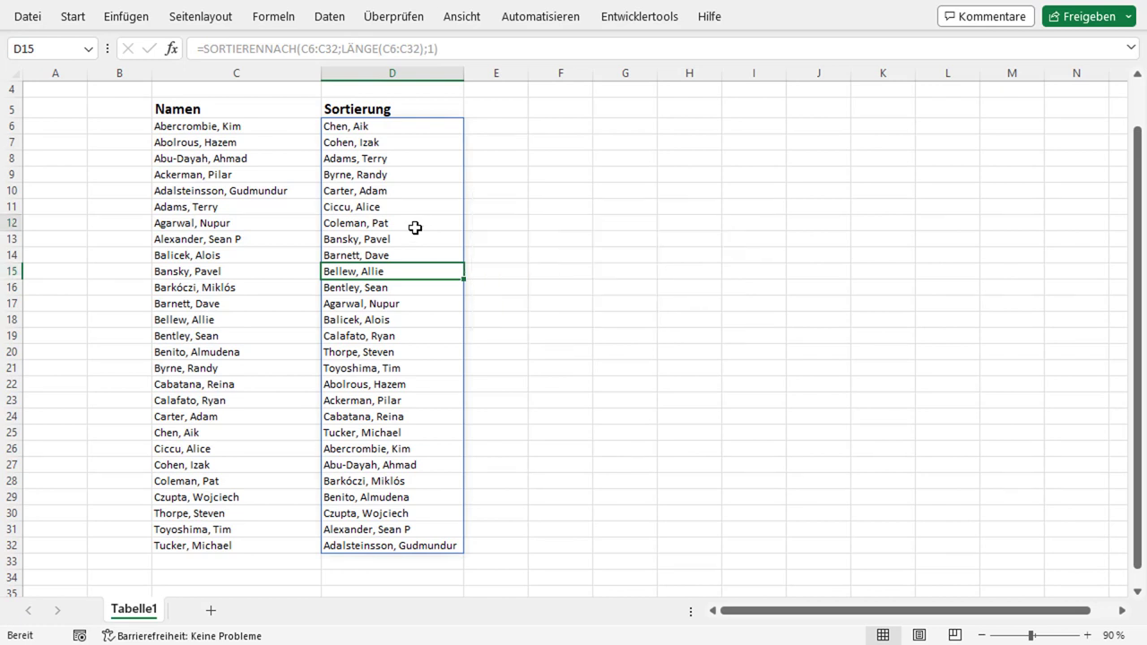
pyautogui.click(419, 223)
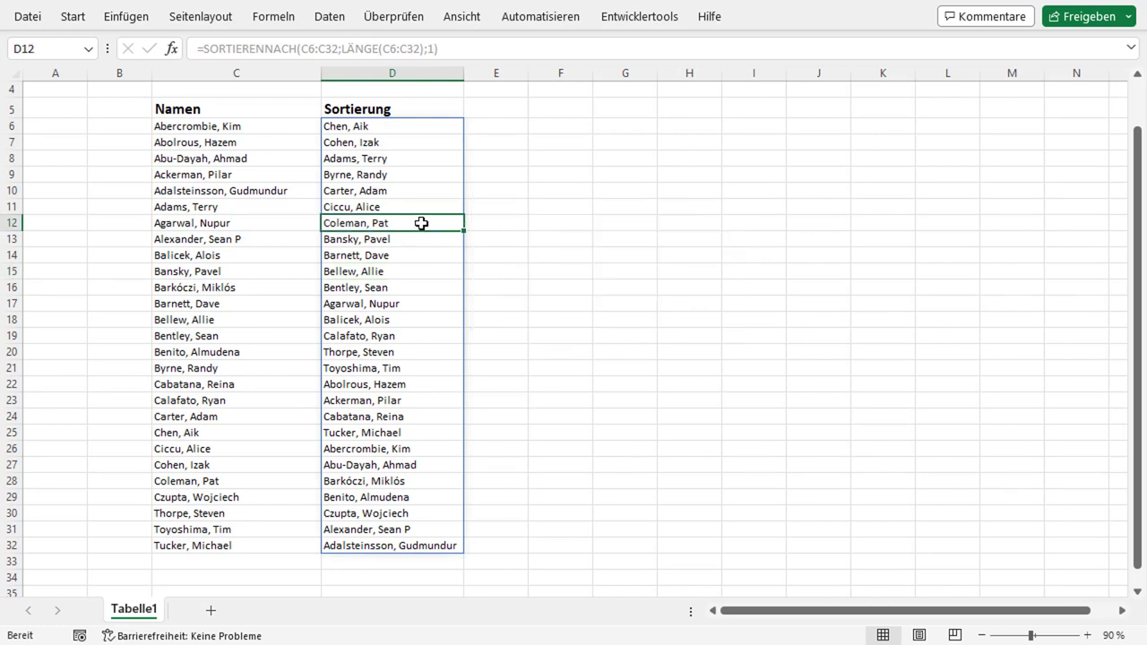
pyautogui.click(408, 284)
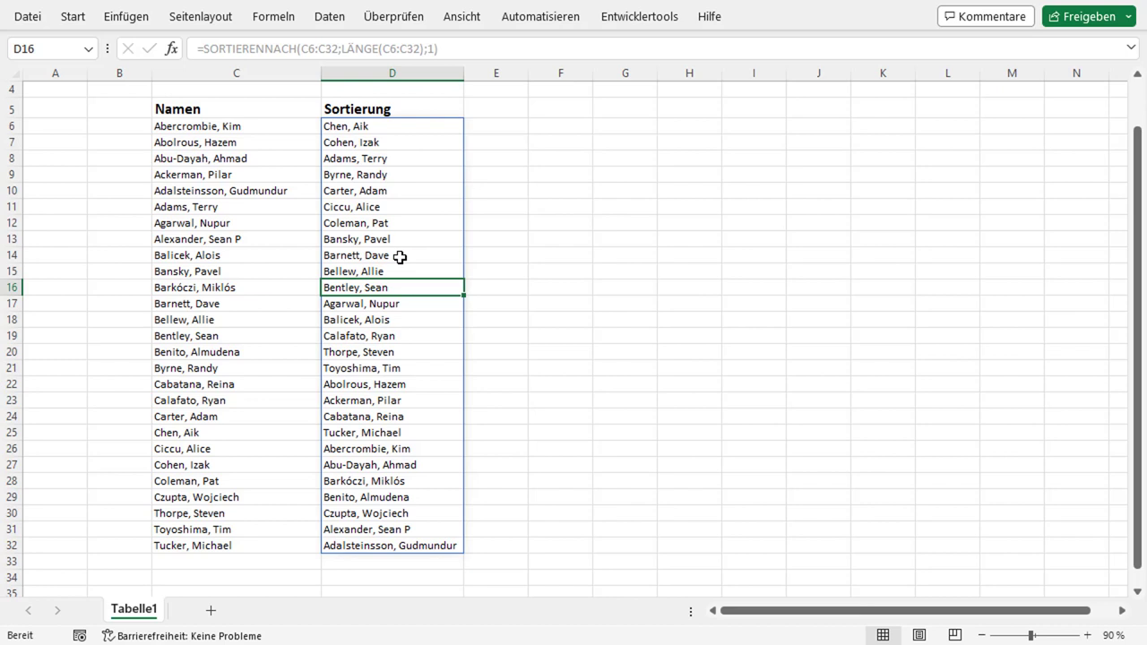
pyautogui.click(404, 126)
# Remove the sort formula from D6, leaving the cell empty.
pyautogui.moveTo(439, 49); pyautogui.dragTo(337, 49)
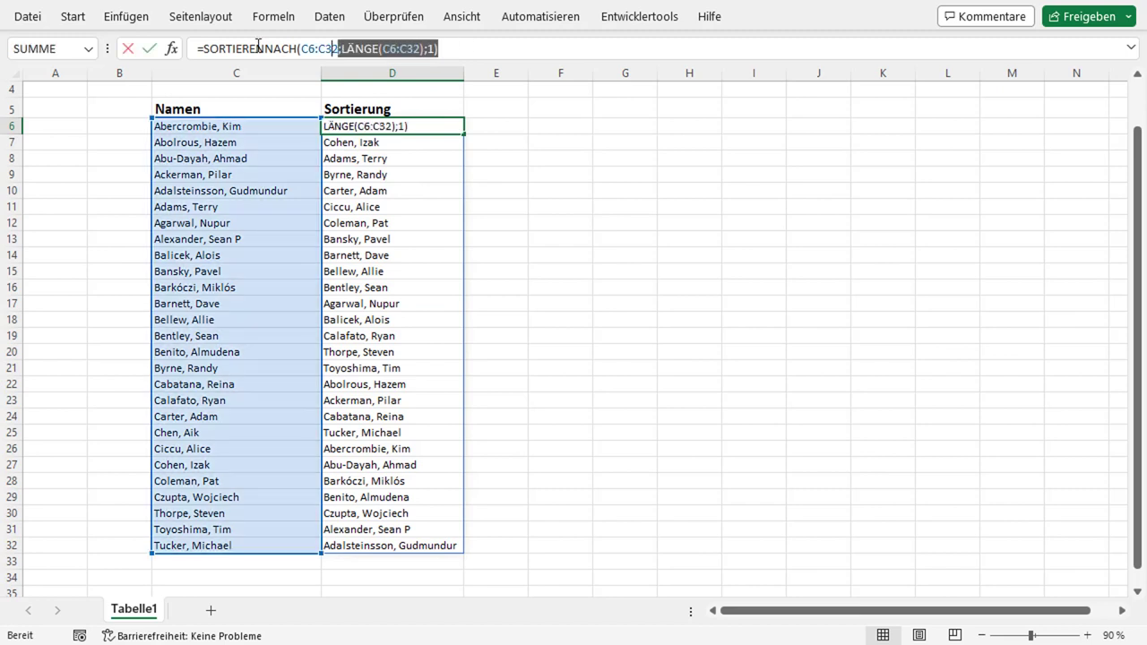
pyautogui.hotkey('ctrl', 'a')
pyautogui.hotkey('ctrl', 'c')
pyautogui.press('BackSpace')
pyautogui.press('Return')
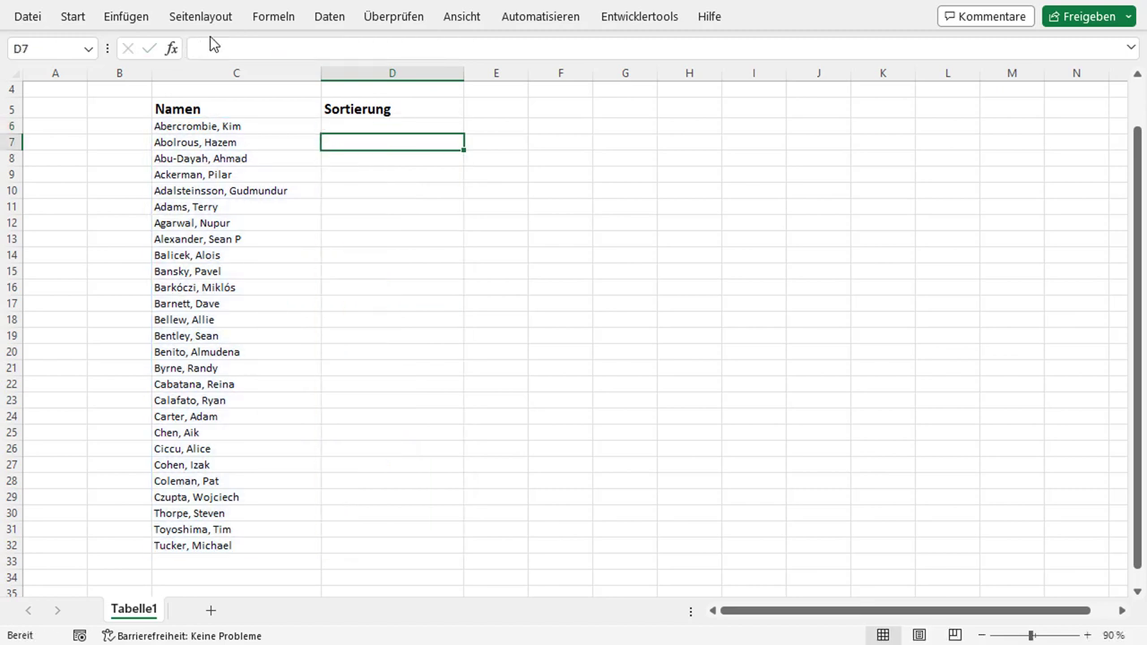
# Enter stray values 4, 'sd' and 'f' in D10, D11 and D13.
pyautogui.press('Down')
pyautogui.press('Down')
pyautogui.press('Down')
pyautogui.write('4')
pyautogui.press('Return')
pyautogui.press('Up')
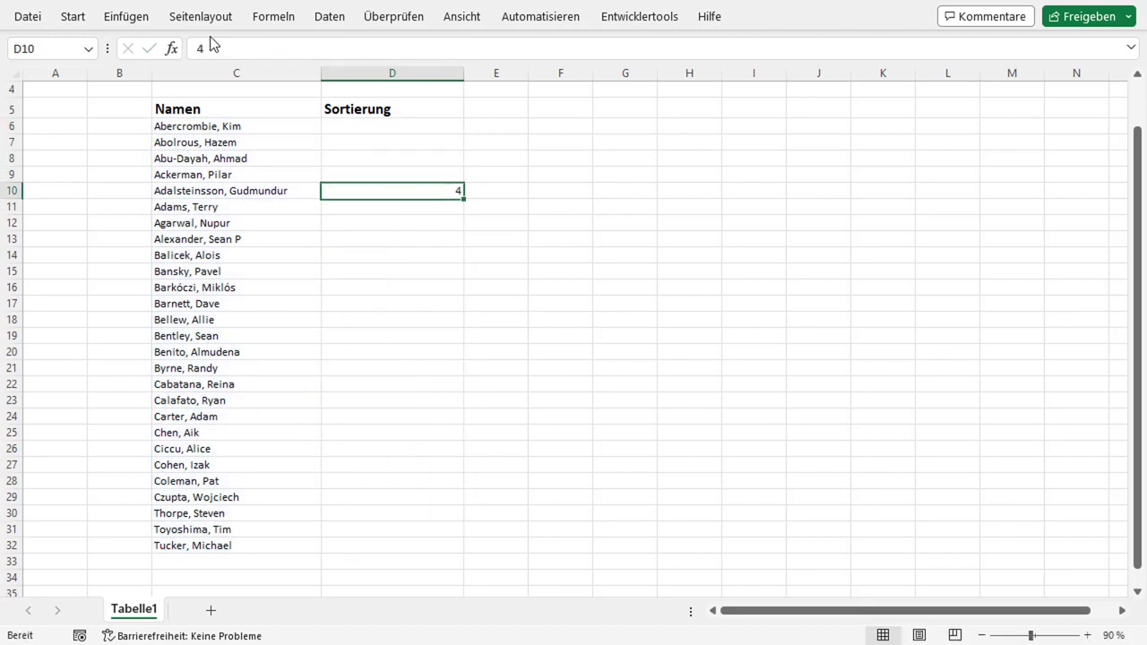
pyautogui.press('Down')
pyautogui.write('sd')
pyautogui.press('Return')
pyautogui.press('Down')
pyautogui.write('f')
pyautogui.press('Return')
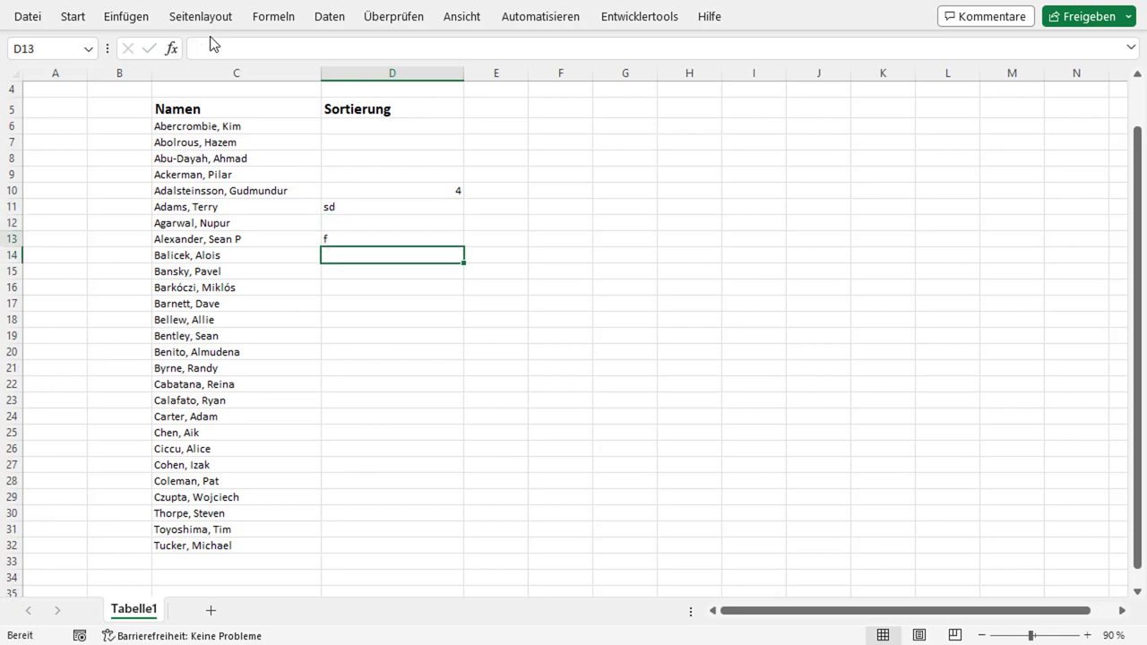
pyautogui.press('Up')
# Paste the sort formula back into D6, producing the #ÜBERLAUF! spill error.
pyautogui.click(359, 127)
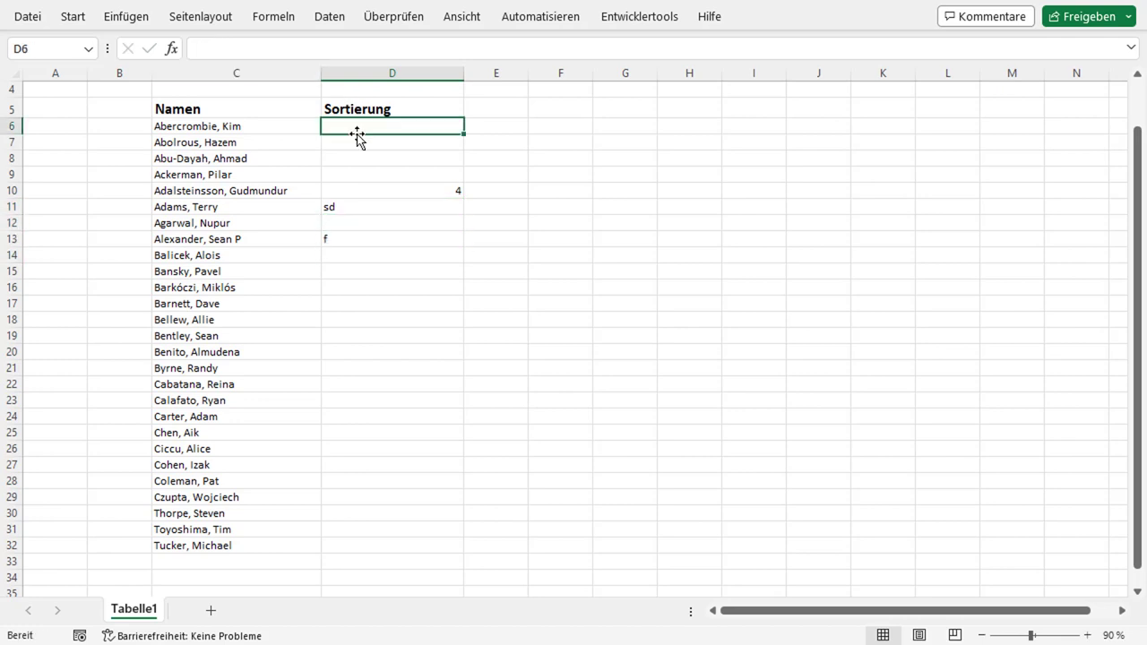
pyautogui.click(290, 49)
pyautogui.hotkey('ctrl', 'v')
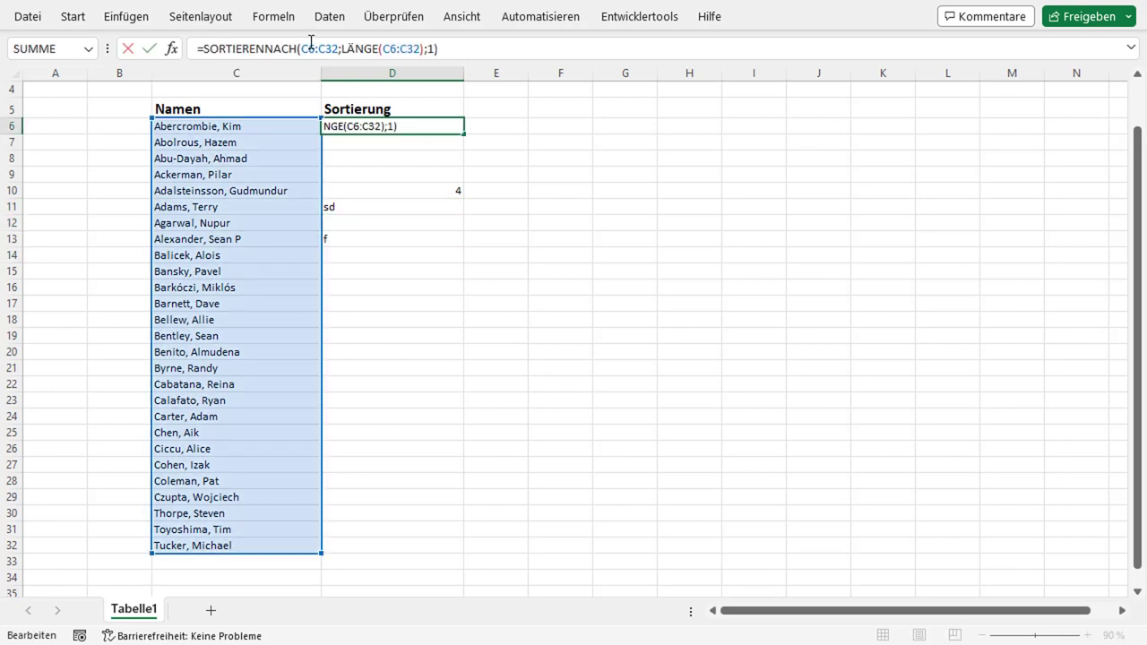
pyautogui.press('Return')
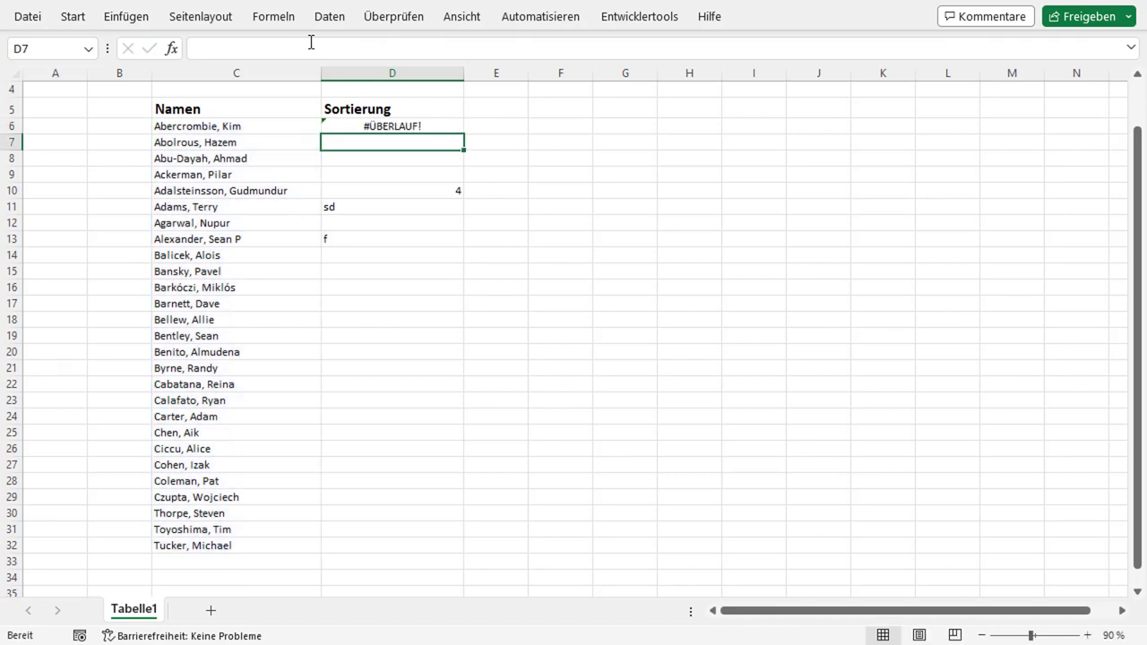
pyautogui.press('Up')
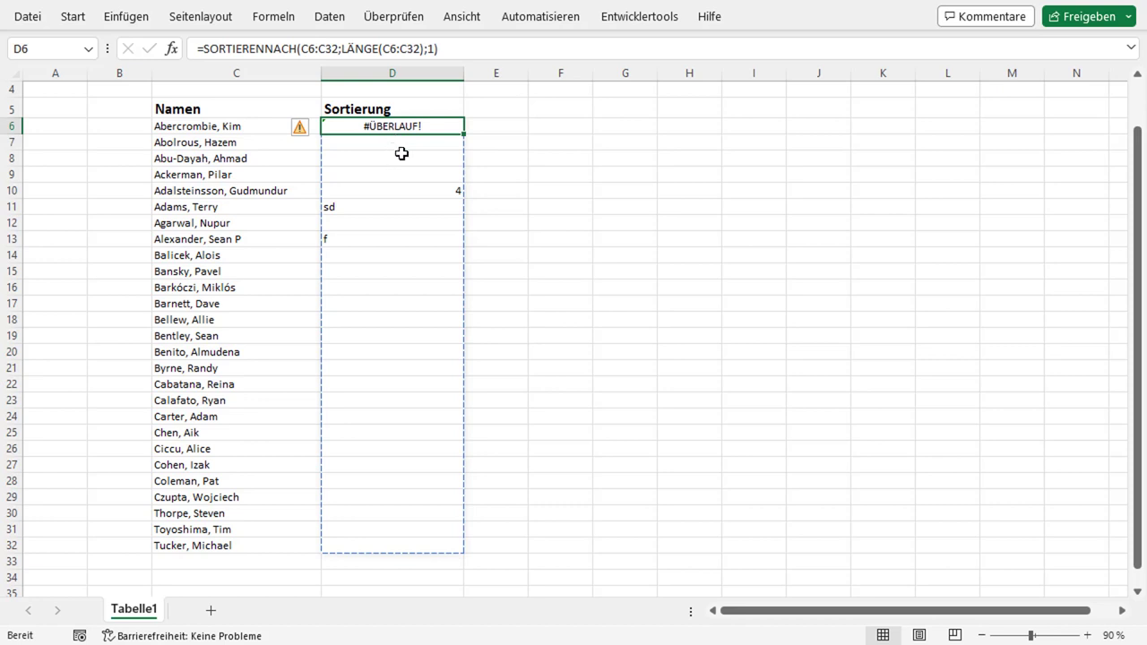
# Inspect the blocking entries in D10, D11 and D13 below the formula.
pyautogui.click(399, 239)
pyautogui.click(410, 192)
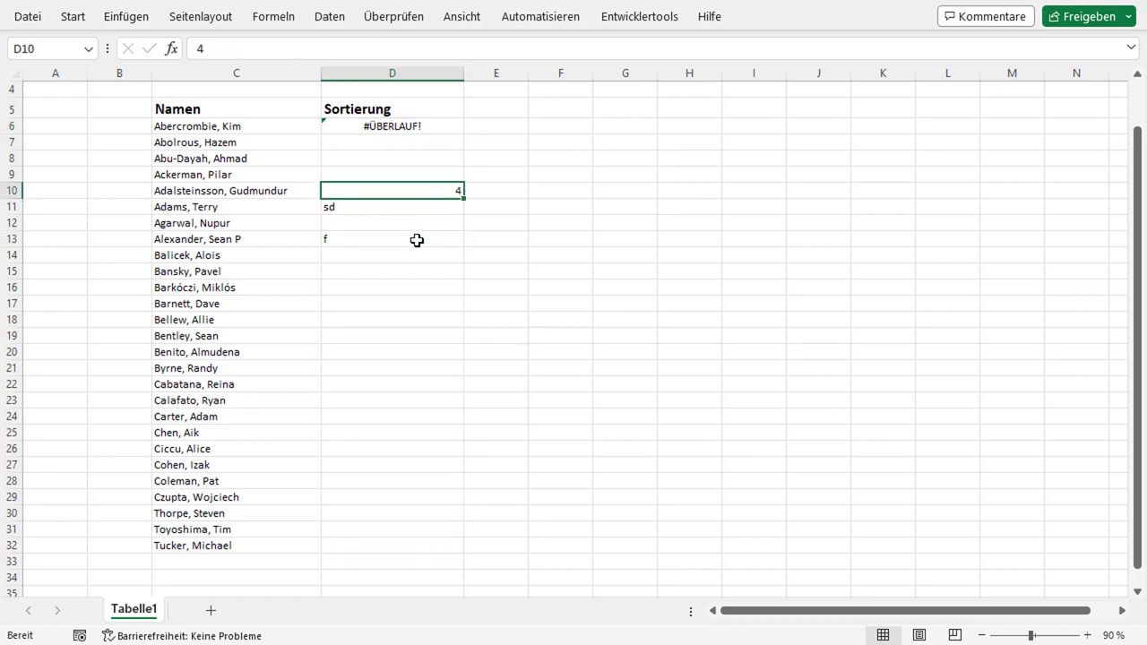
pyautogui.click(417, 238)
pyautogui.click(417, 179)
pyautogui.click(418, 201)
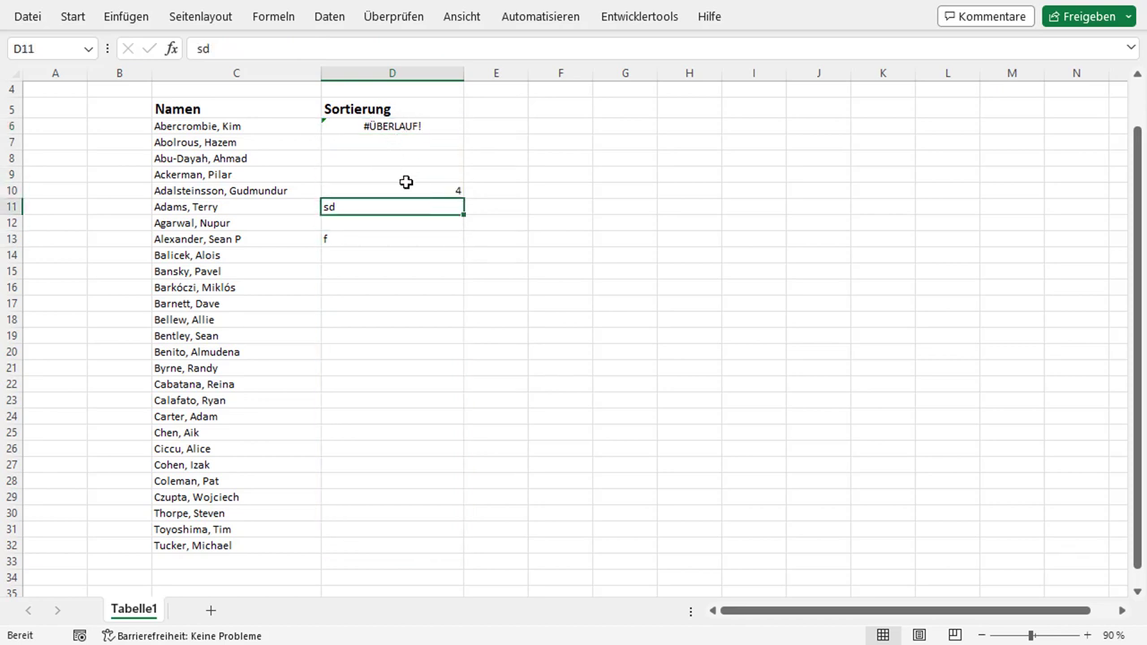
# Delete the 4, 'sd' and 'f' from D10, D11 and D13 so the names spill again.
pyautogui.click(407, 193)
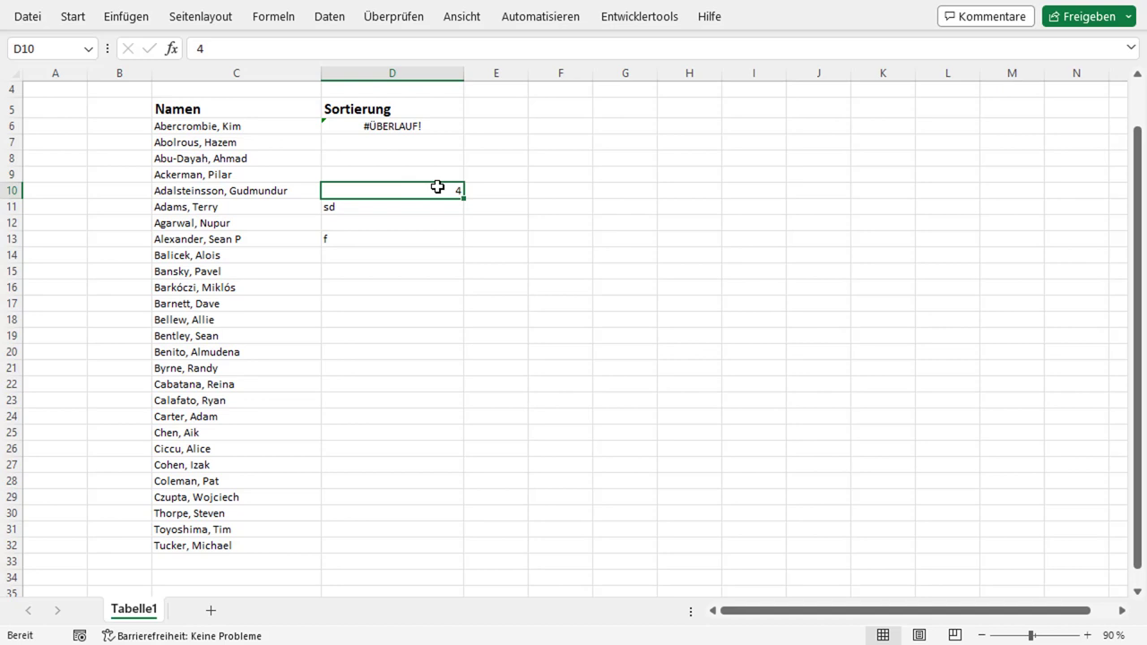
pyautogui.press('Delete')
pyautogui.press('Down')
pyautogui.press('Delete')
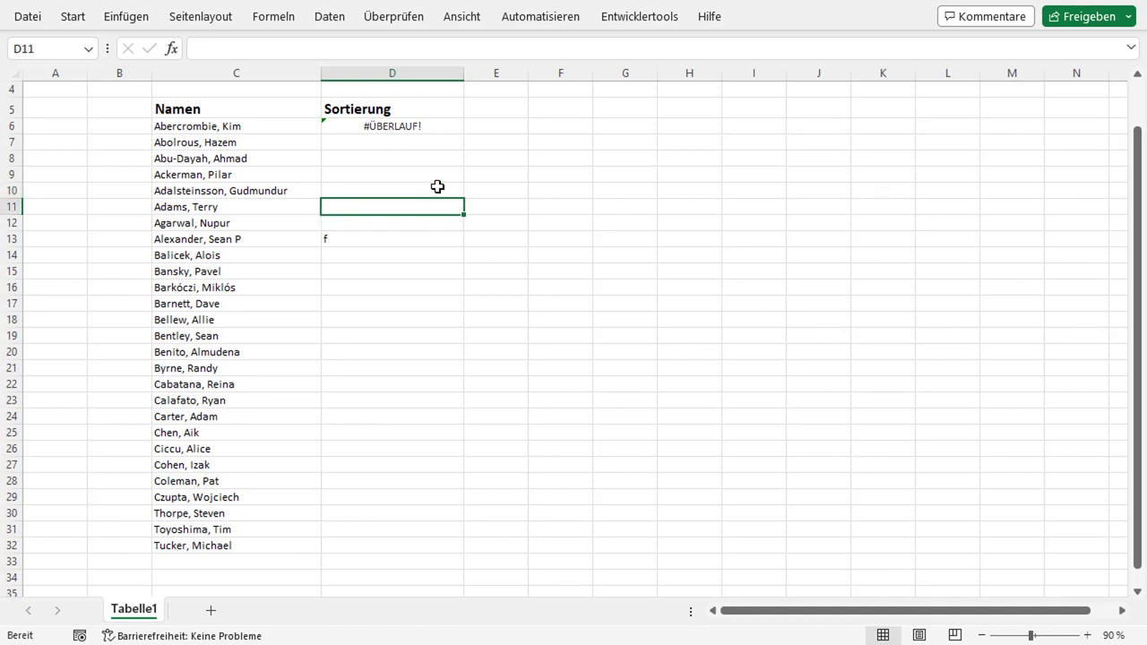
pyautogui.press('Down')
pyautogui.press('Down')
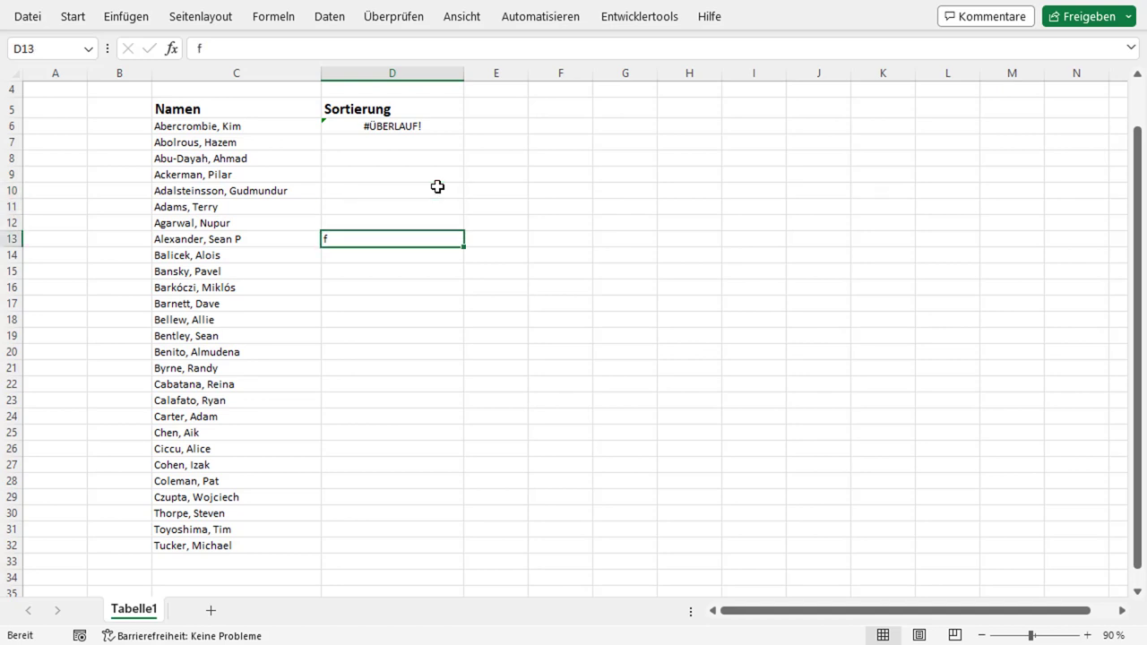
pyautogui.press('Delete')
pyautogui.press('Right')
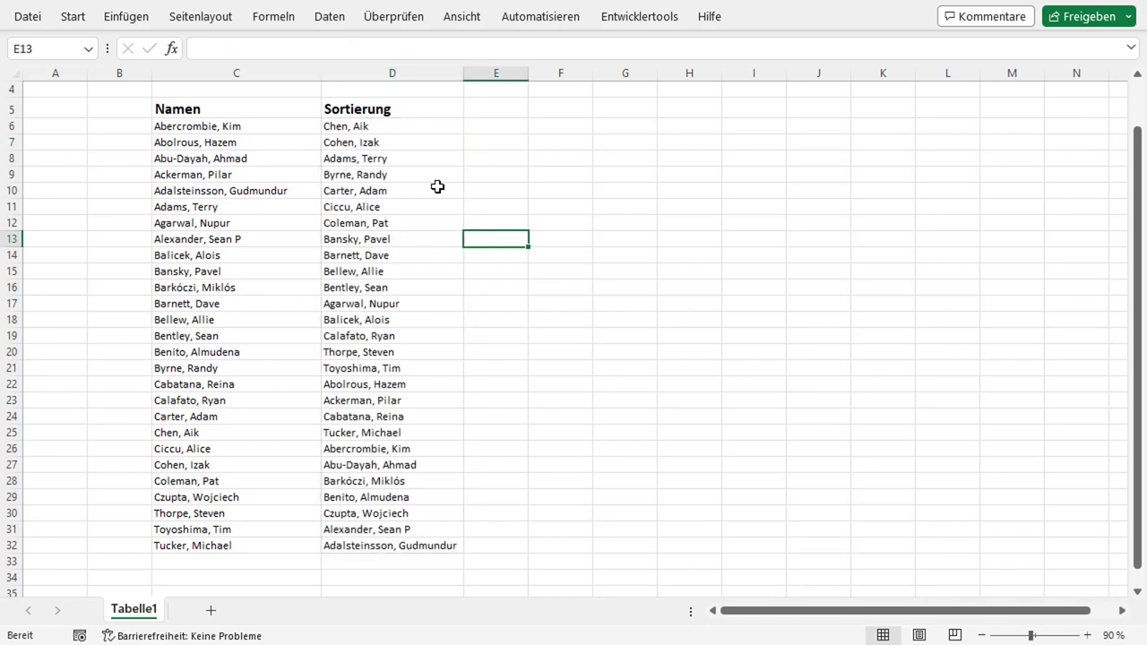